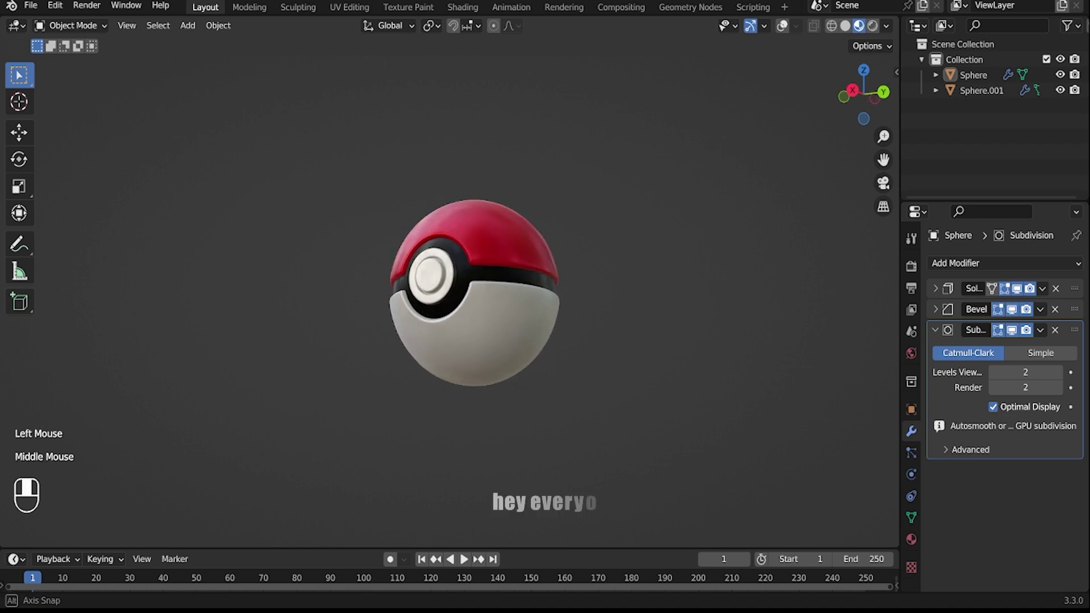
middle_click_drag(475, 293, 457, 277)
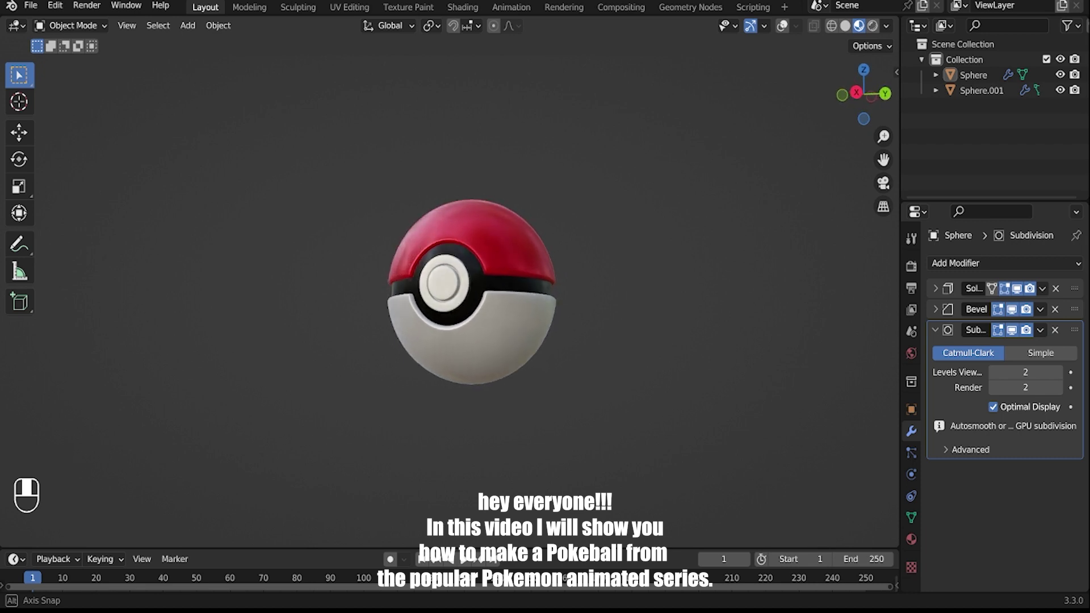
middle_click_drag(471, 294, 492, 297)
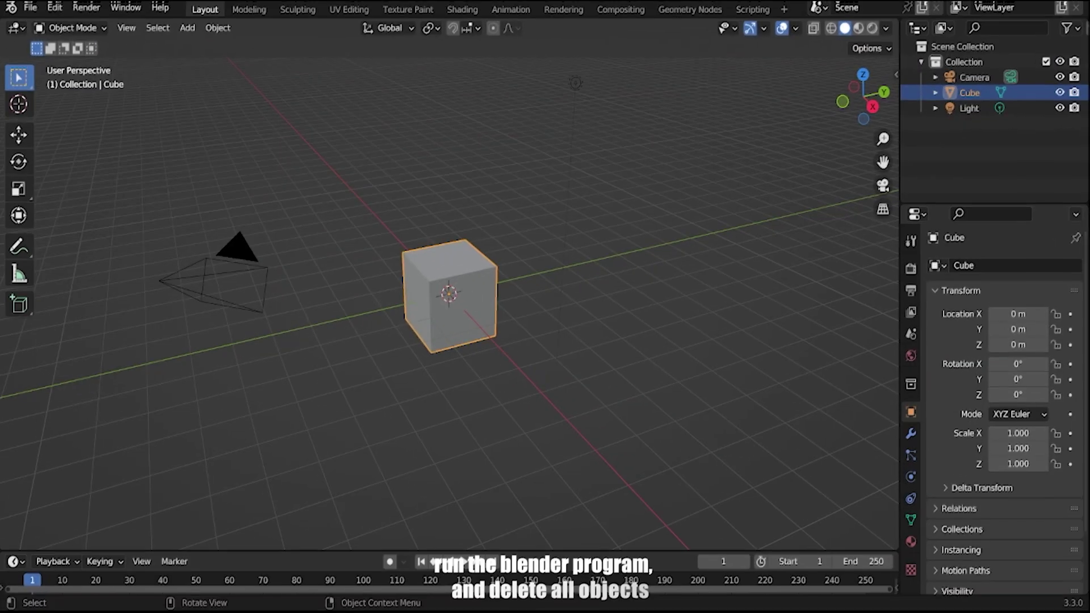
Delete the default camera, cube and light, and add a UV sphere at the origin
key("a")
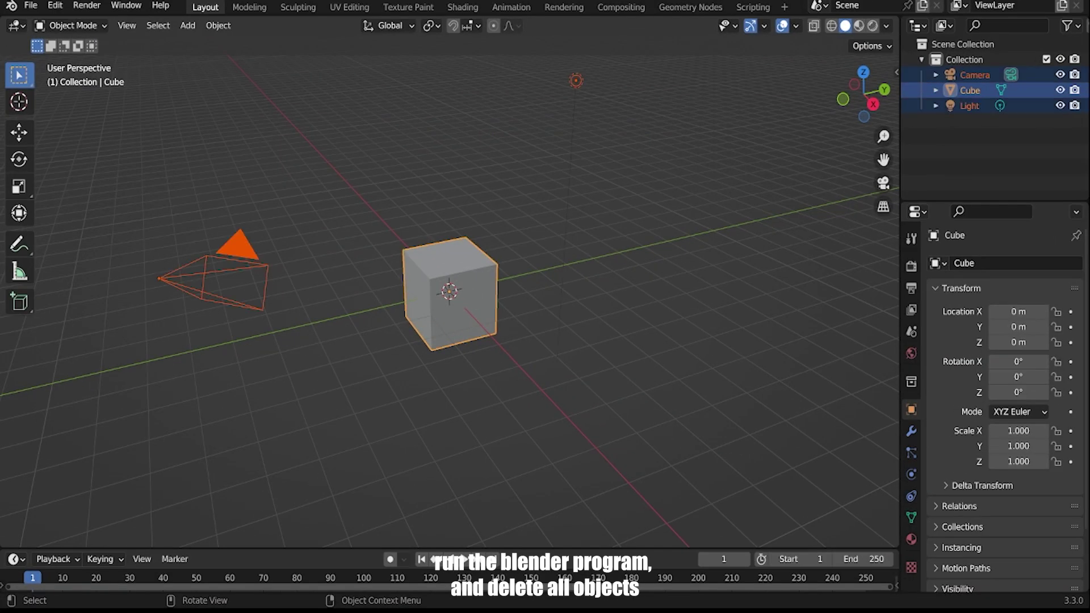
key("Delete")
key("shift+a")
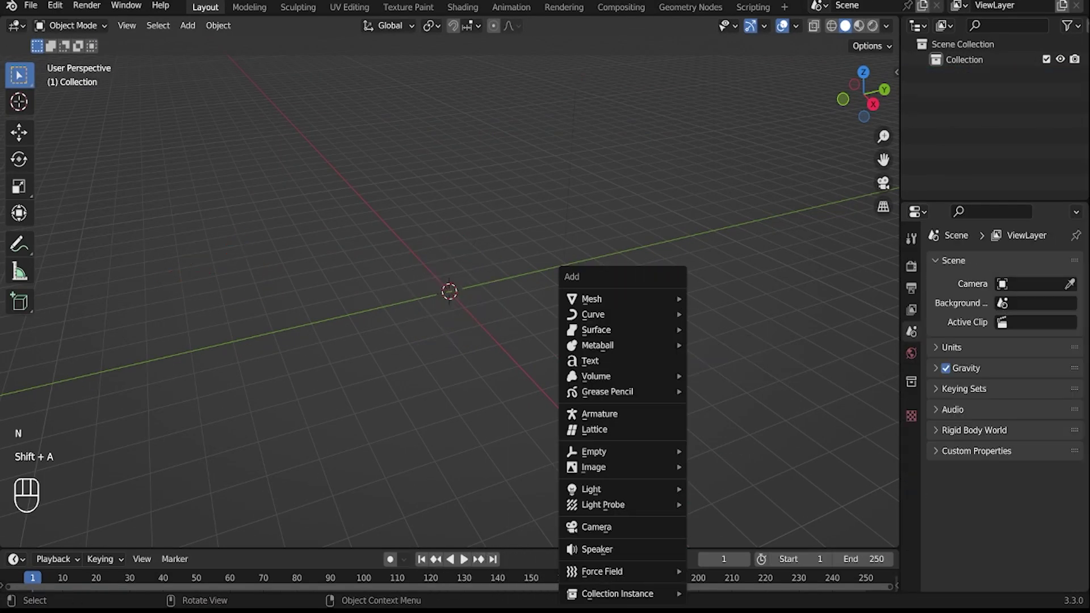
mouse_move(623, 299)
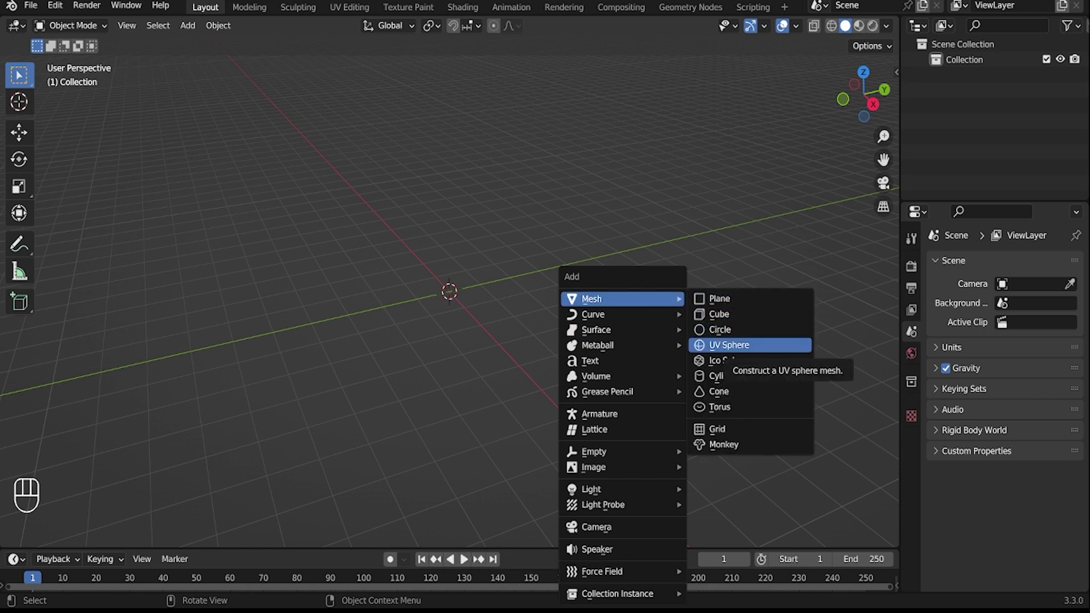
left_click(733, 345)
Round the central group of faces on the sphere's +X side with LoopTools Circle and delete those faces
left_click(874, 104)
scroll(449, 291, "up", 4)
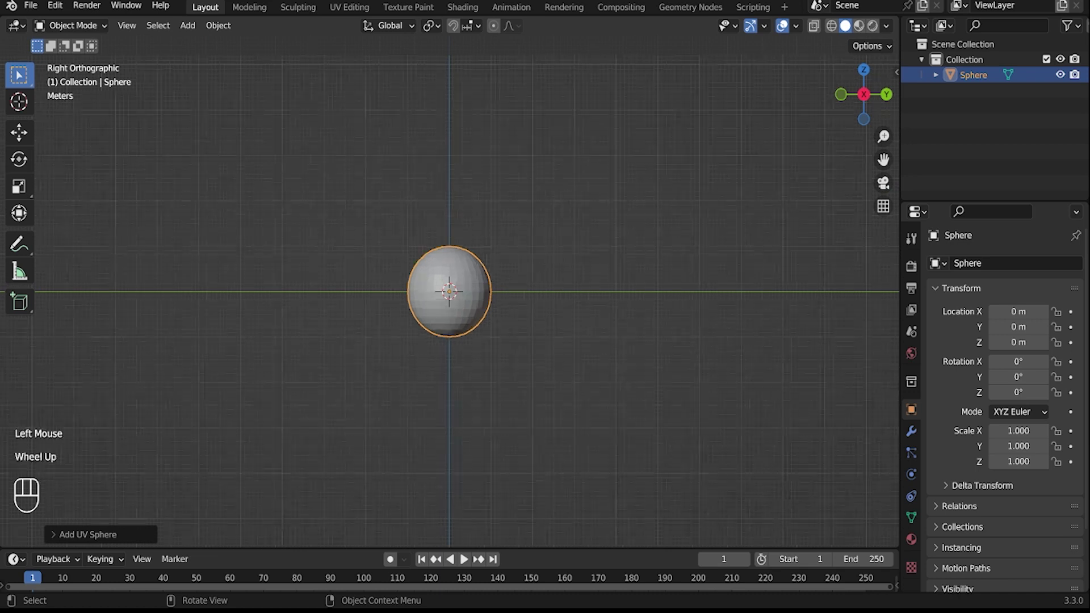
key("Tab")
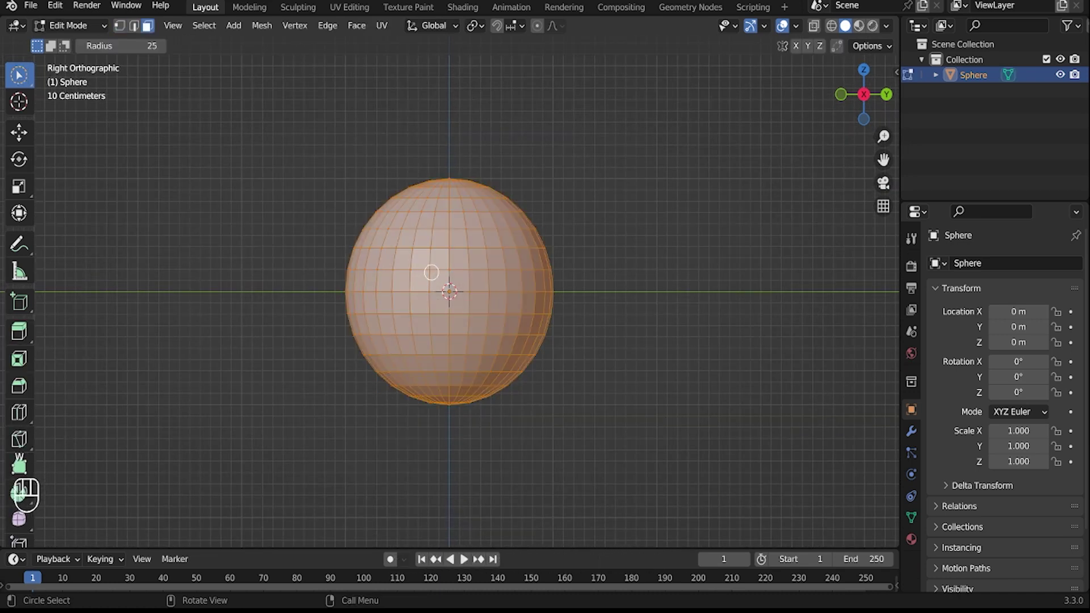
mouse_move(437, 276)
left_mouse_down()
mouse_move(469, 314)
mouse_move(437, 320)
mouse_move(452, 297)
left_mouse_up()
right_click(452, 297)
mouse_move(420, 268)
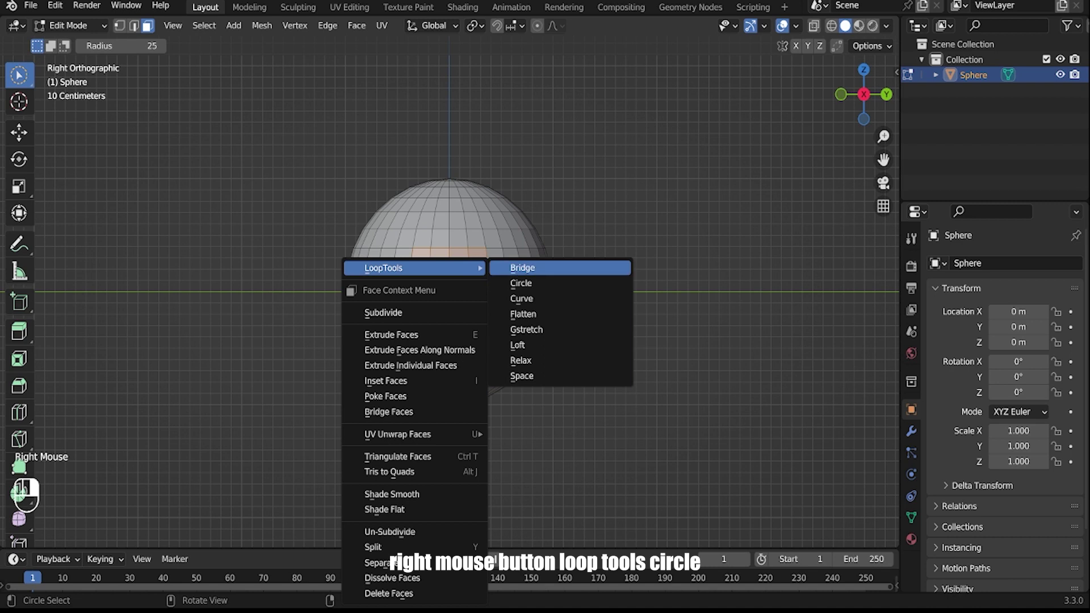
left_click(528, 282)
key("x")
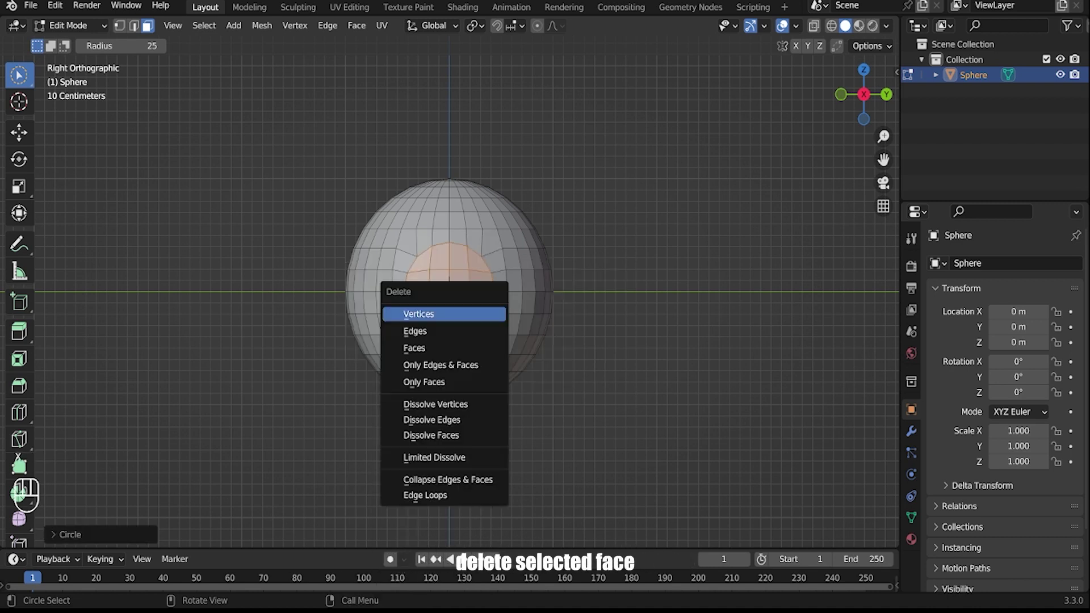
left_click(482, 347)
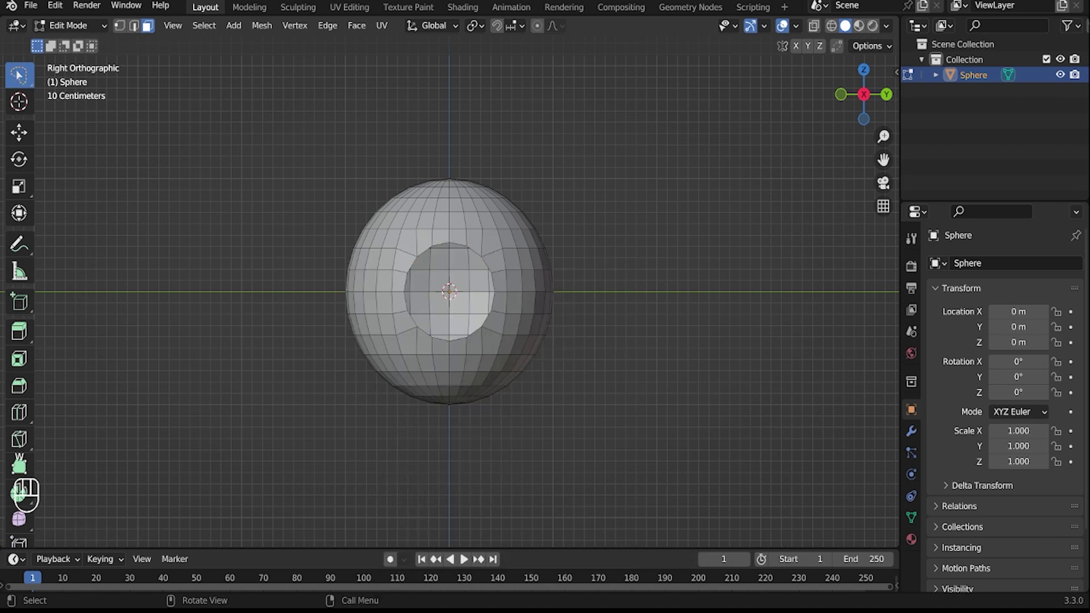
Bevel the sphere's horizontal equator edge loop into a narrow band and delete the band's faces
left_click(502, 287, "alt")
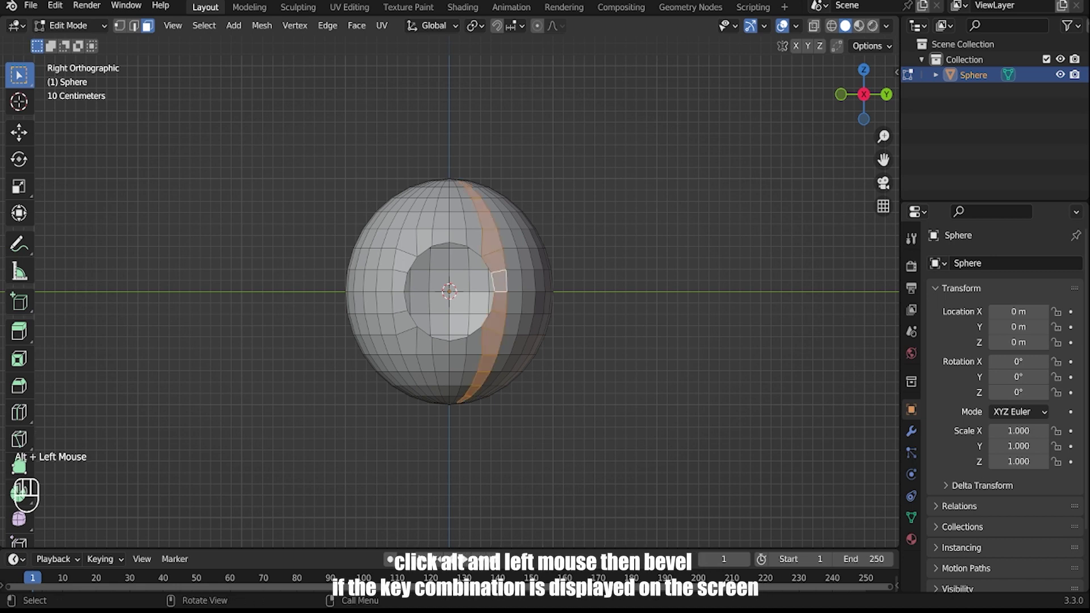
key("2")
left_click(514, 290, "alt")
key("ctrl+b")
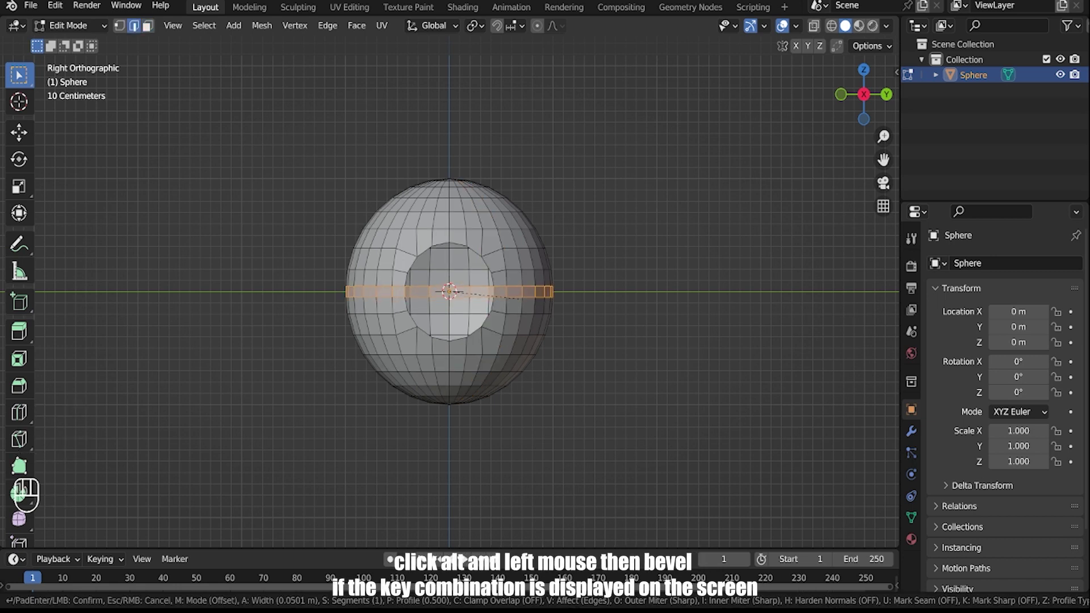
left_click(511, 299)
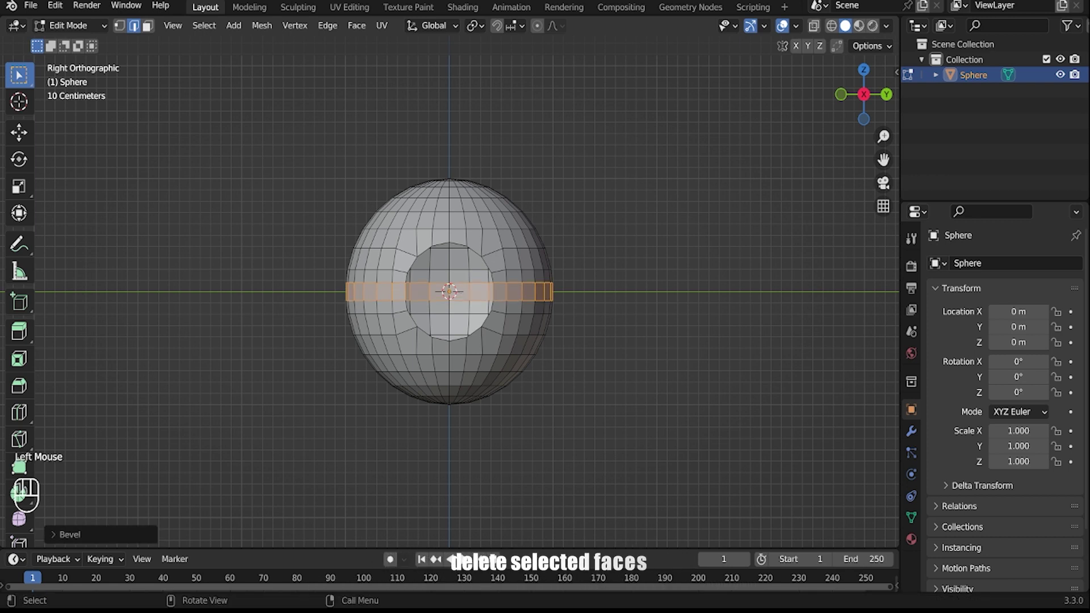
key("x")
left_click(514, 301)
Shade the split sphere smooth in Object Mode and enable Auto Smooth at 30° for its normals
middle_click_drag(514, 301, 454, 290)
key("Tab")
right_click(426, 280)
left_click(426, 280)
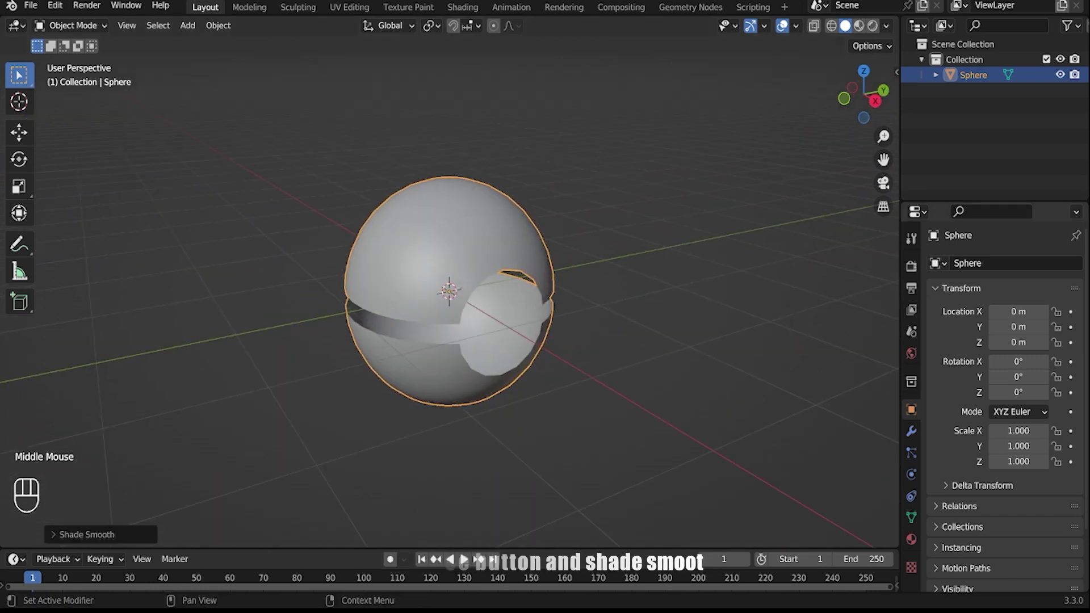
left_click(911, 517)
scroll(999, 397, "down", 2)
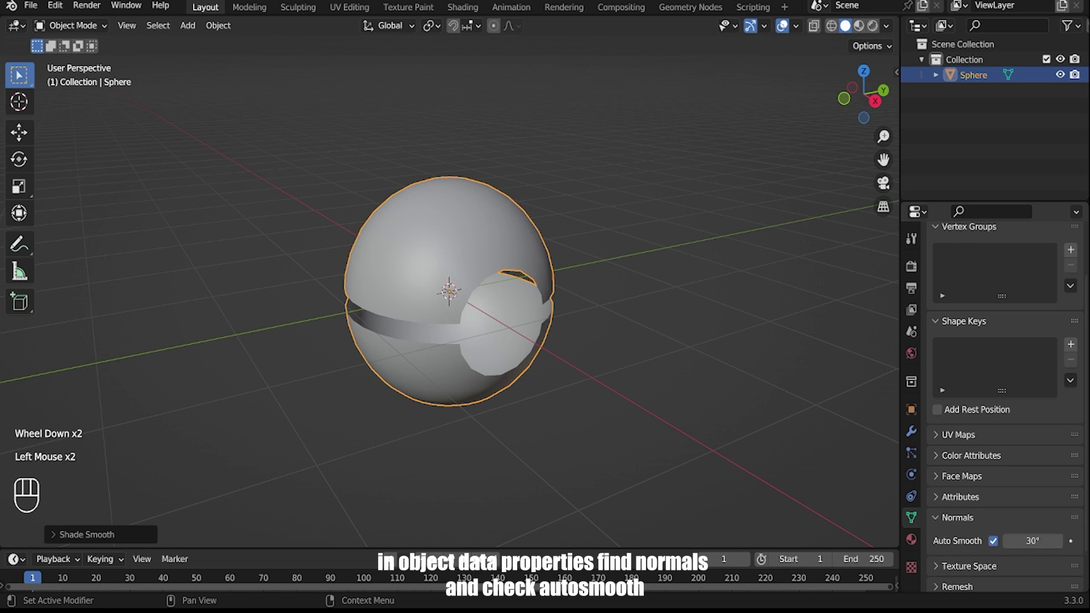
Add a Solidify modifier to the sphere with a thickness of 0.17 m
left_click(911, 431)
middle_click_drag(454, 287, 443, 290)
left_click(1003, 262)
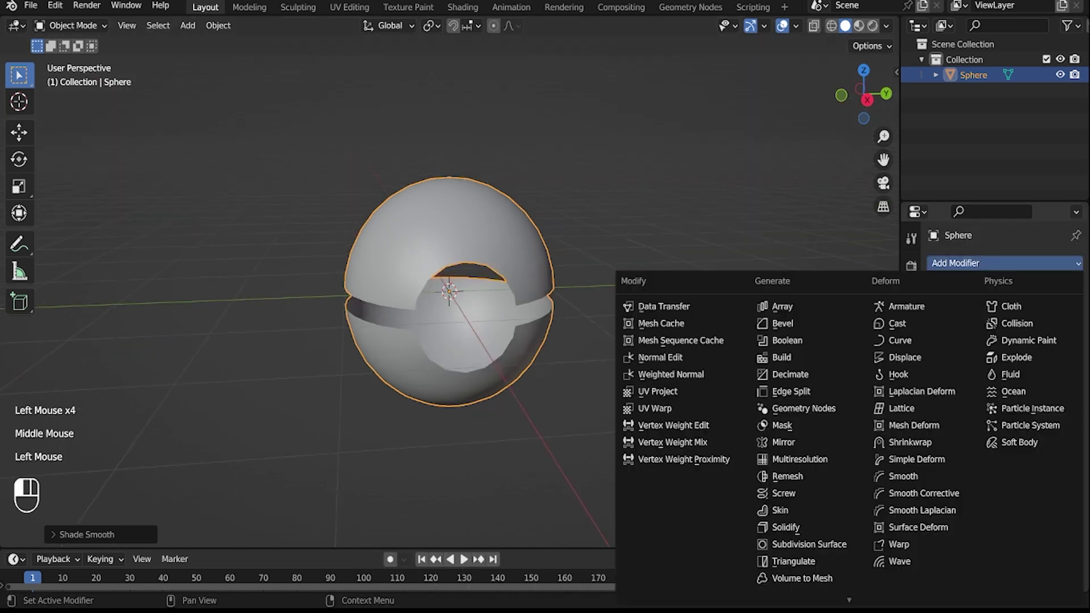
left_click(786, 527)
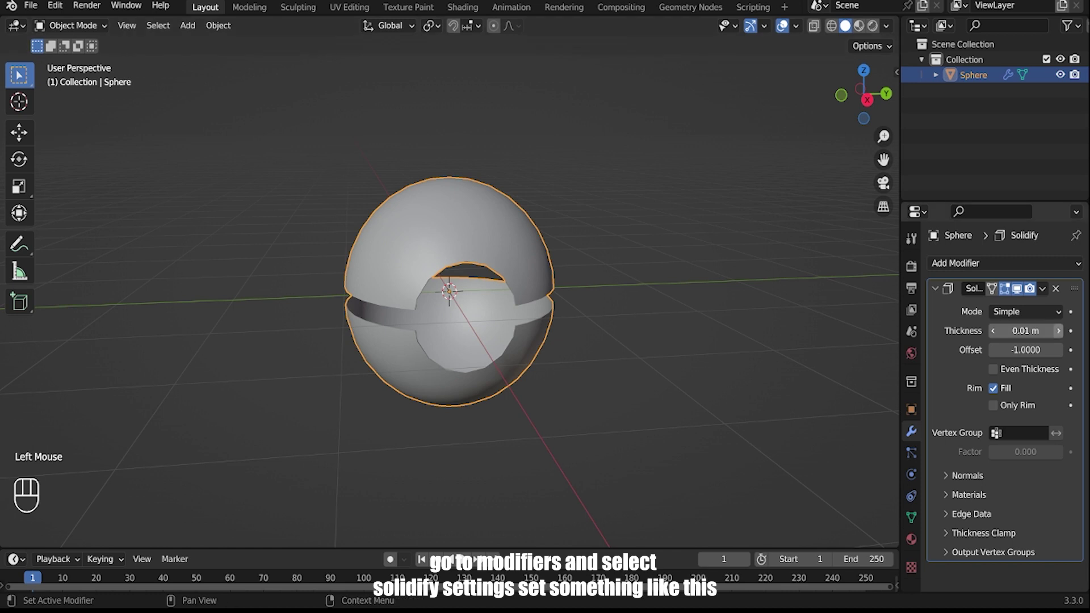
mouse_move(1025, 330)
left_mouse_down()
mouse_move(1051, 331)
mouse_move(1028, 330)
left_mouse_up()
left_click(1059, 331)
left_click(1059, 331)
left_click(1058, 331)
left_click(1059, 330)
left_click(1058, 331)
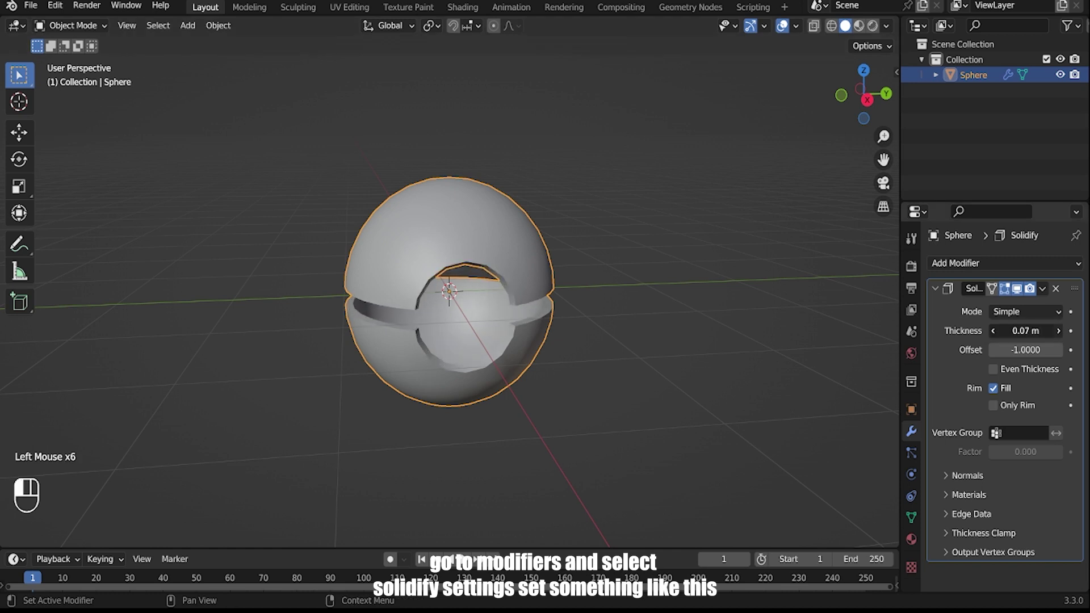
left_click(1058, 330)
left_click(1058, 331)
Add a Bevel modifier to the sphere and apply all of the object's transforms
middle_click_drag(795, 335, 802, 311)
left_click(956, 262)
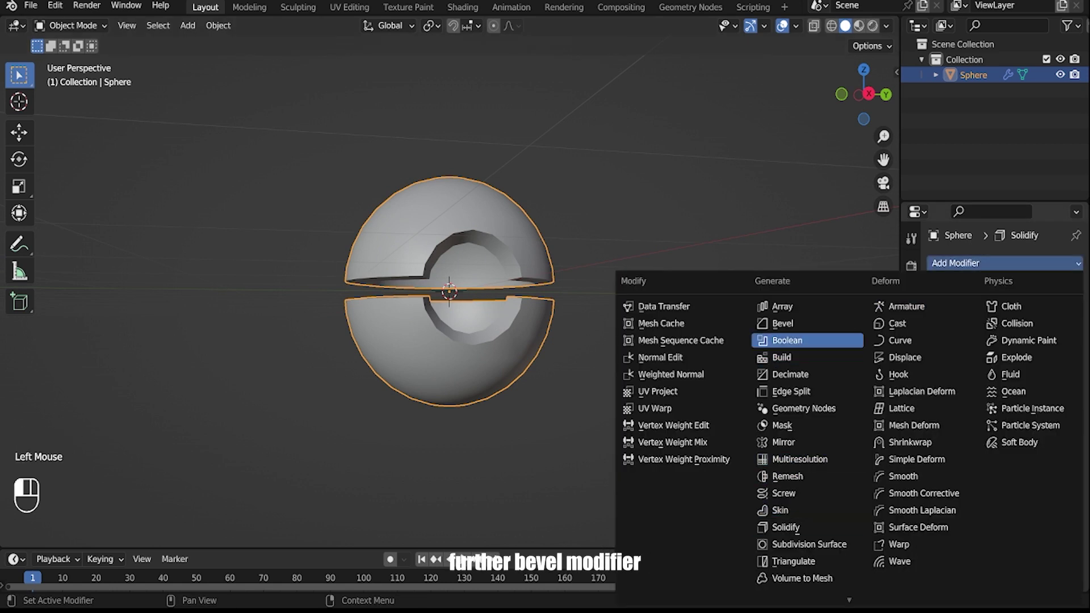
left_click(806, 323)
middle_click_drag(568, 340, 567, 318)
scroll(568, 318, "up", 3)
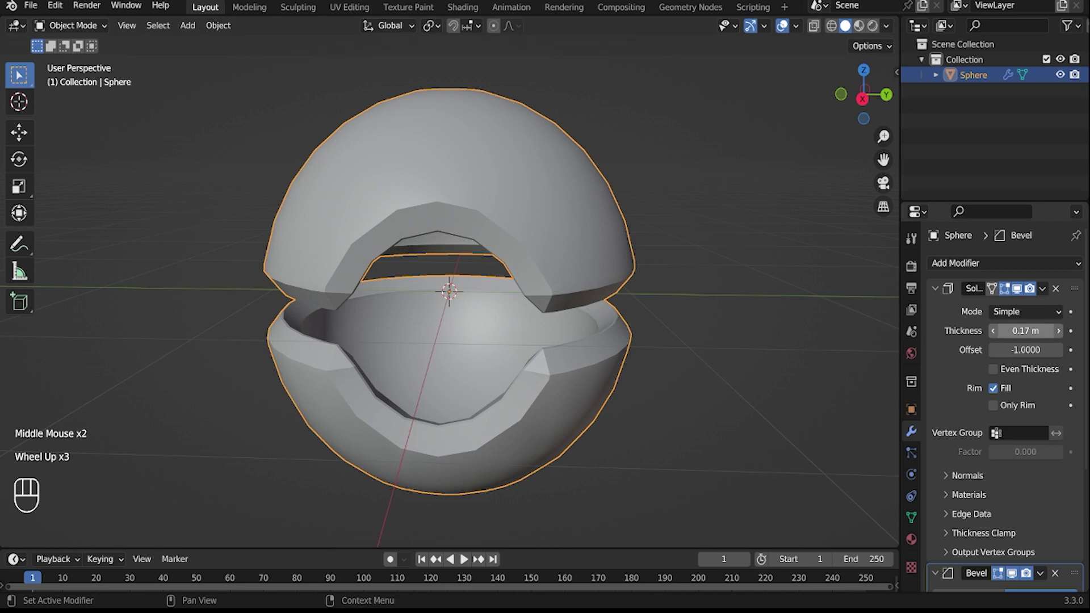
scroll(1022, 329, "down", 1)
scroll(1022, 330, "down", 3)
key("ctrl+a")
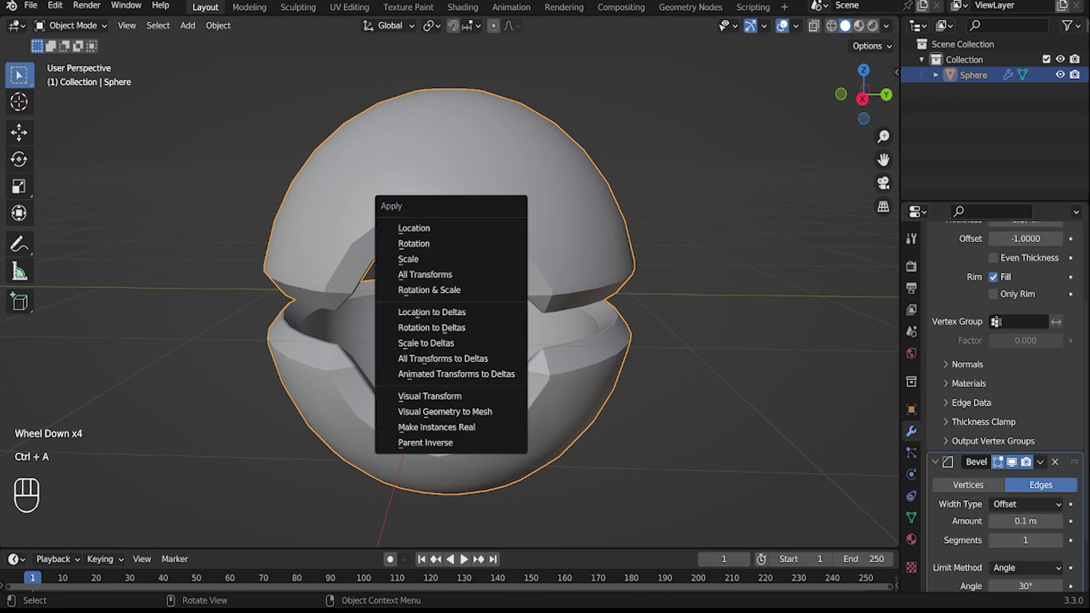
left_click(425, 274)
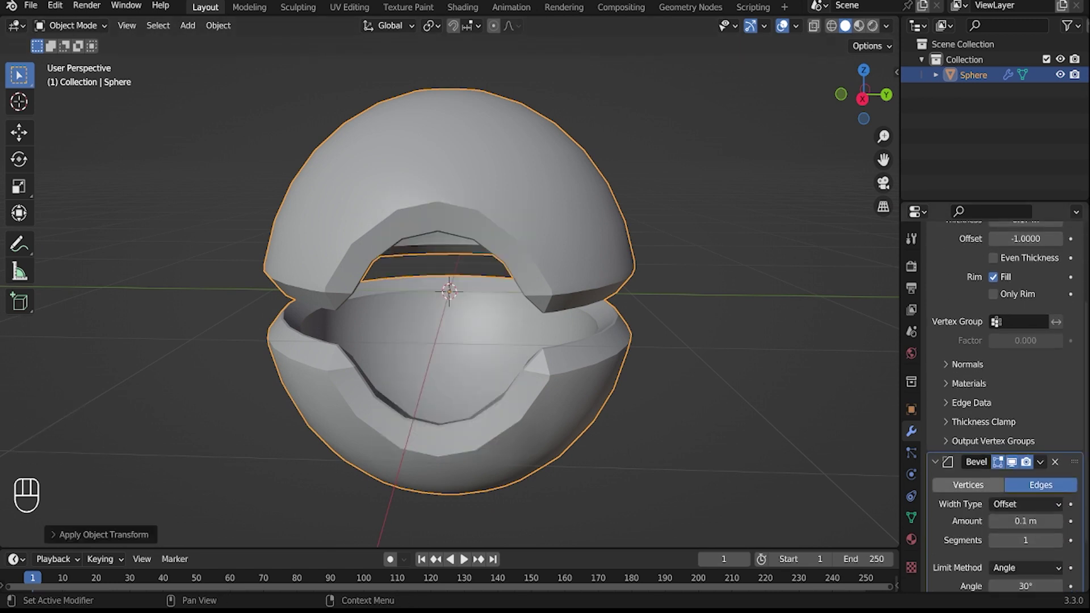
Set the Bevel modifier's amount to 0.03 m and its segments to 3
left_click(993, 520)
left_click(993, 520)
left_click(994, 521)
left_click(993, 521)
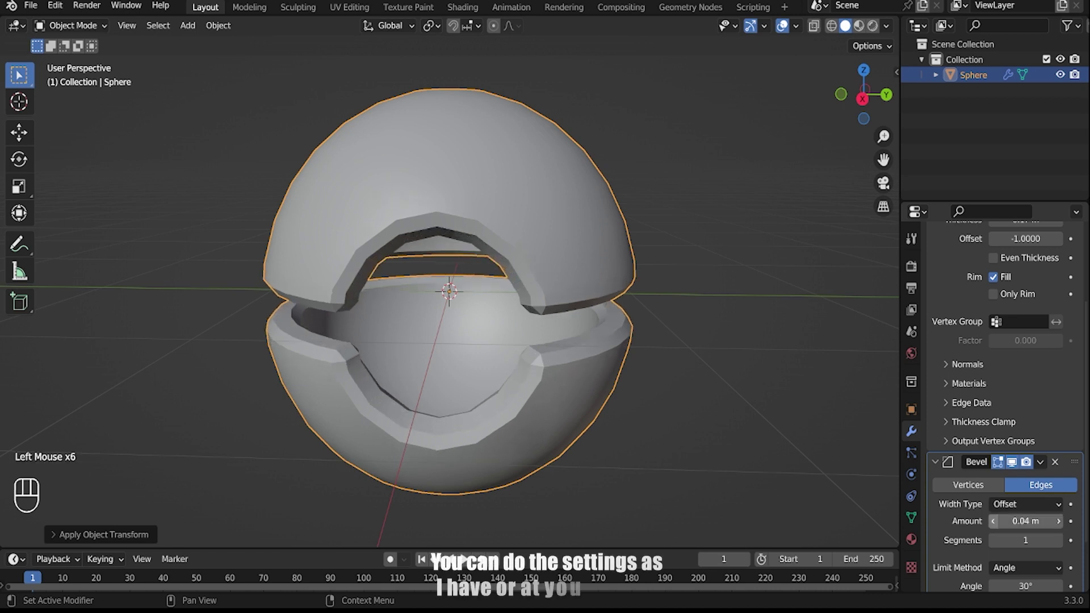
left_click(993, 521)
left_click(1059, 540)
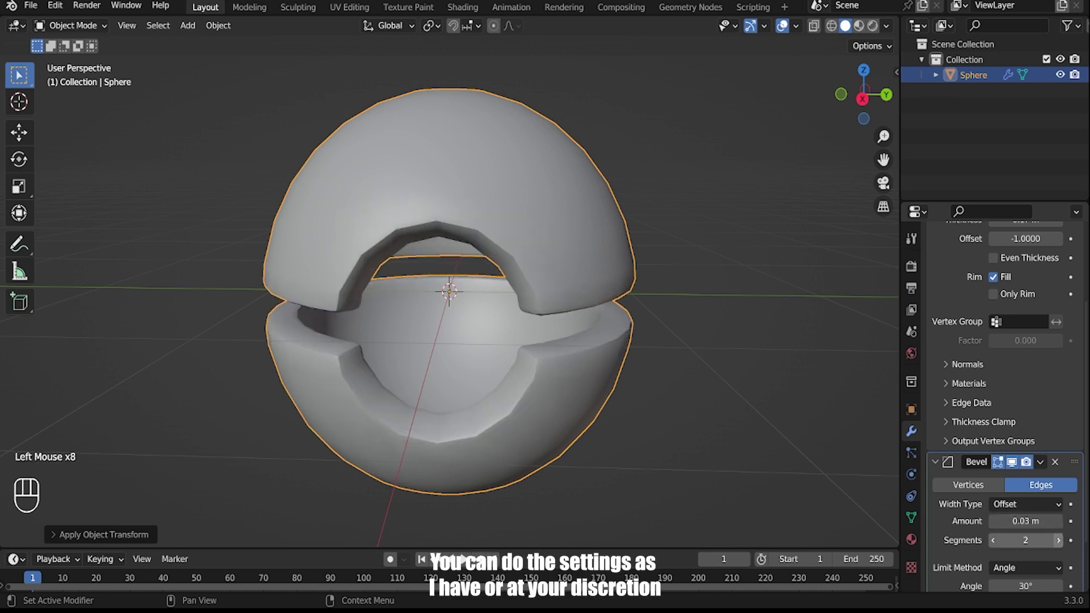
left_click(1059, 540)
mouse_move(738, 323)
middle_mouse_down()
mouse_move(722, 284)
mouse_move(721, 318)
middle_mouse_up()
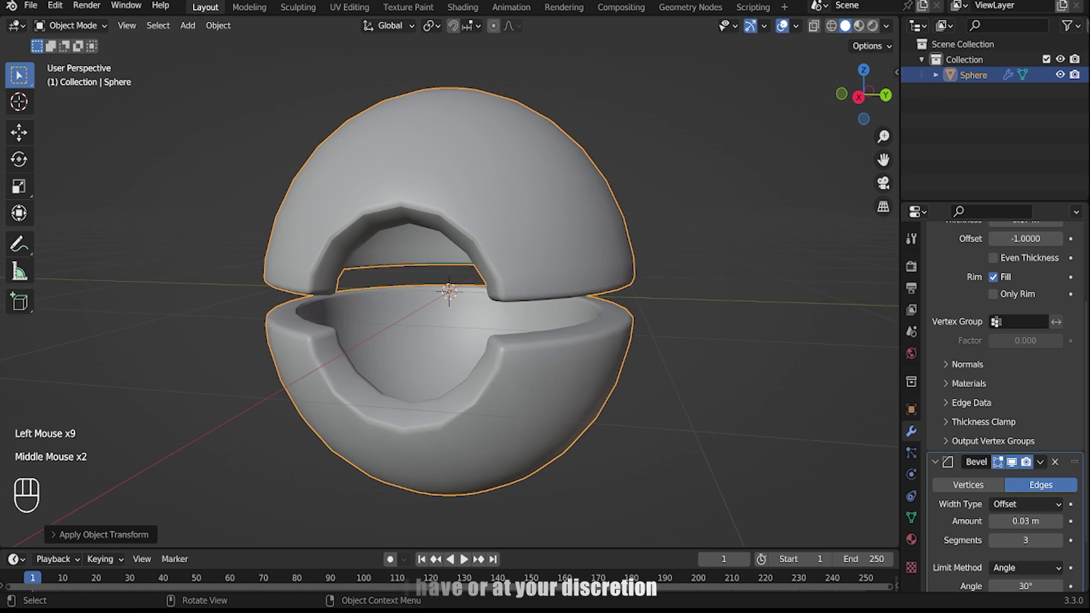
Collapse the Solidify and Bevel settings and add a Subdivision Surface modifier with viewport level 2
scroll(721, 318, "down", 3)
left_click(936, 463)
left_click(935, 288)
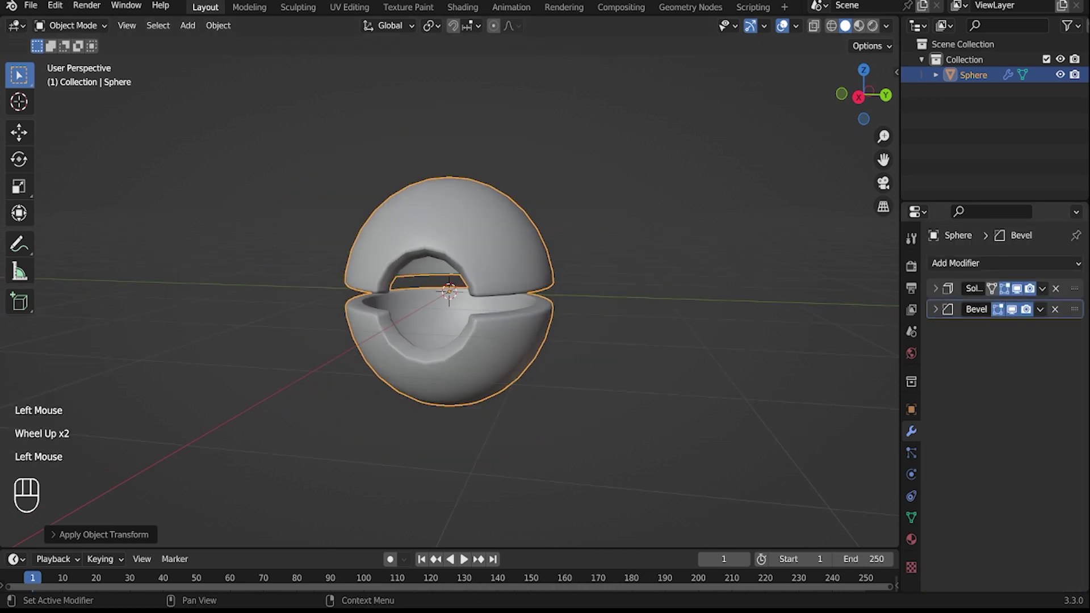
left_click(966, 263)
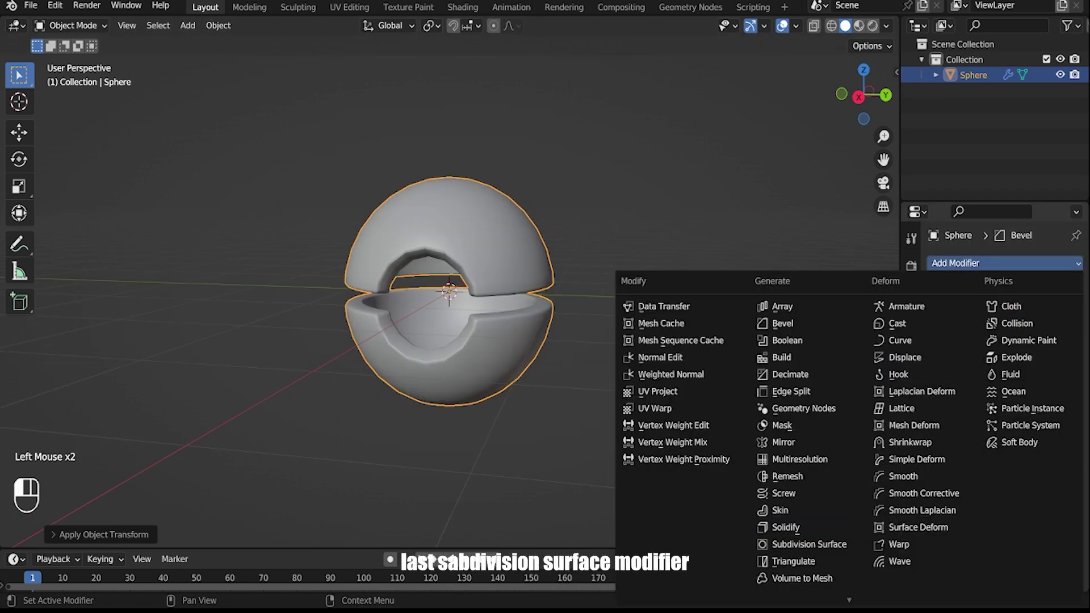
left_click(809, 544)
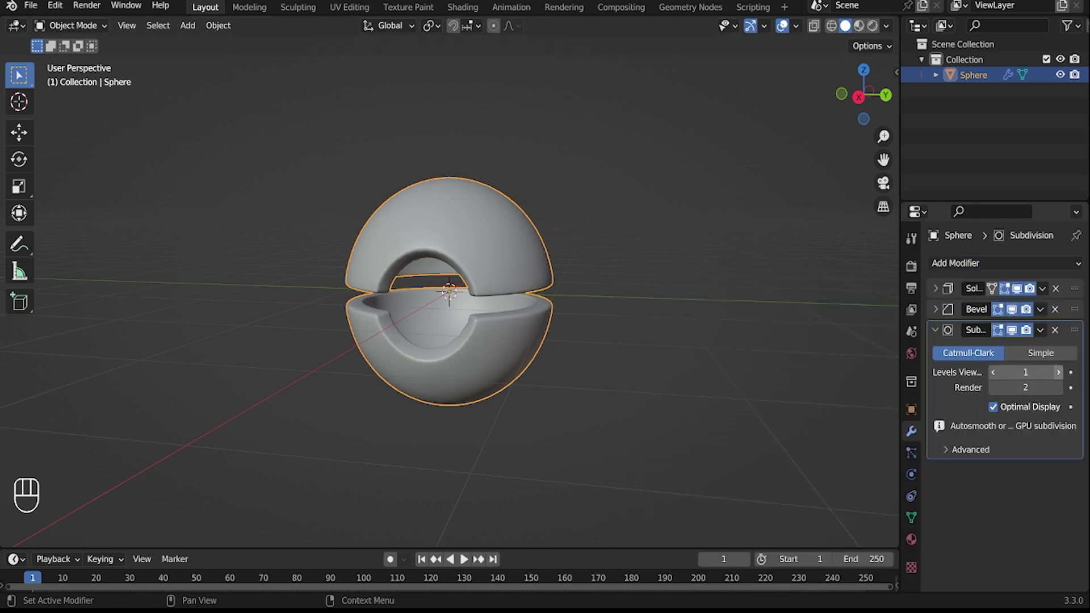
Add a second UV sphere at the origin and scale it down to sit inside the shell
mouse_move(511, 340)
middle_mouse_down()
mouse_move(437, 290)
mouse_move(511, 290)
mouse_move(514, 358)
mouse_move(511, 321)
middle_mouse_up()
key("shift+a")
mouse_move(545, 298)
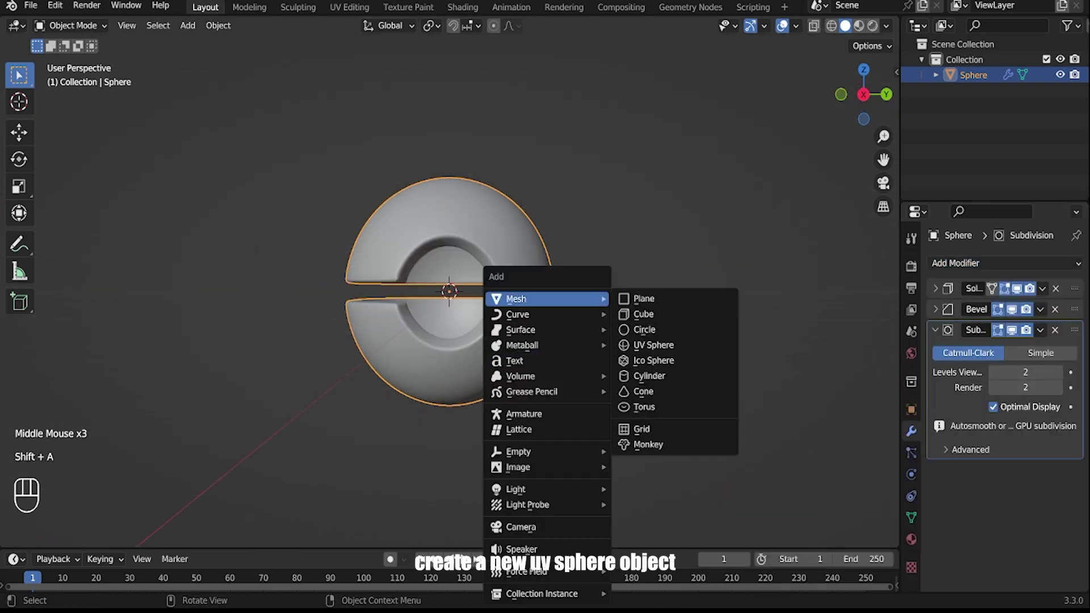
left_click(653, 345)
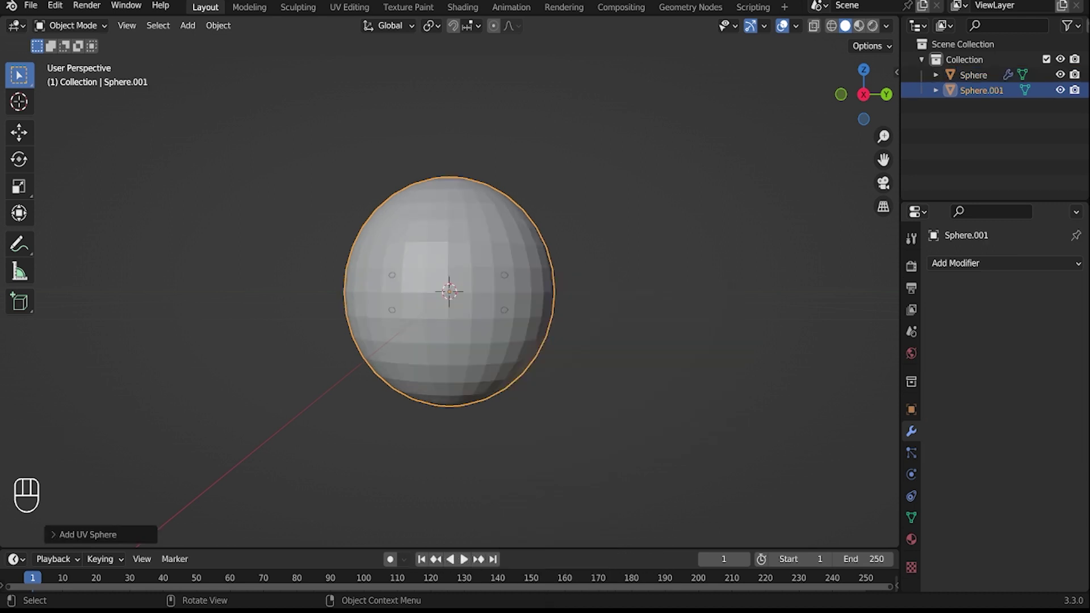
key("s")
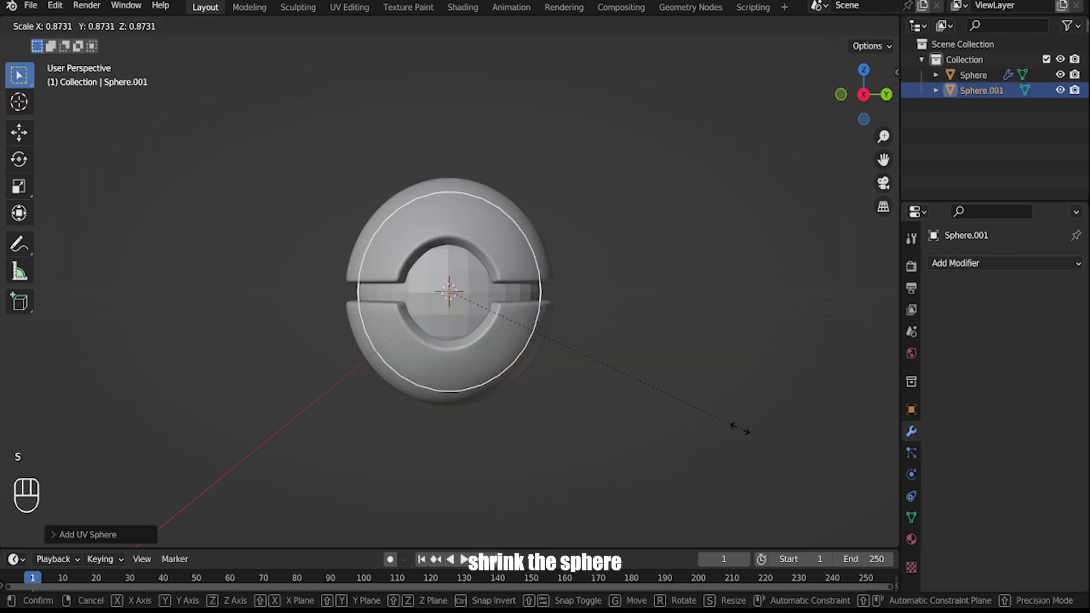
left_click(745, 433)
Enlarge the inner sphere slightly so that it sits just below the shell's surface
middle_click_drag(744, 434, 545, 432)
scroll(545, 432, "up", 2)
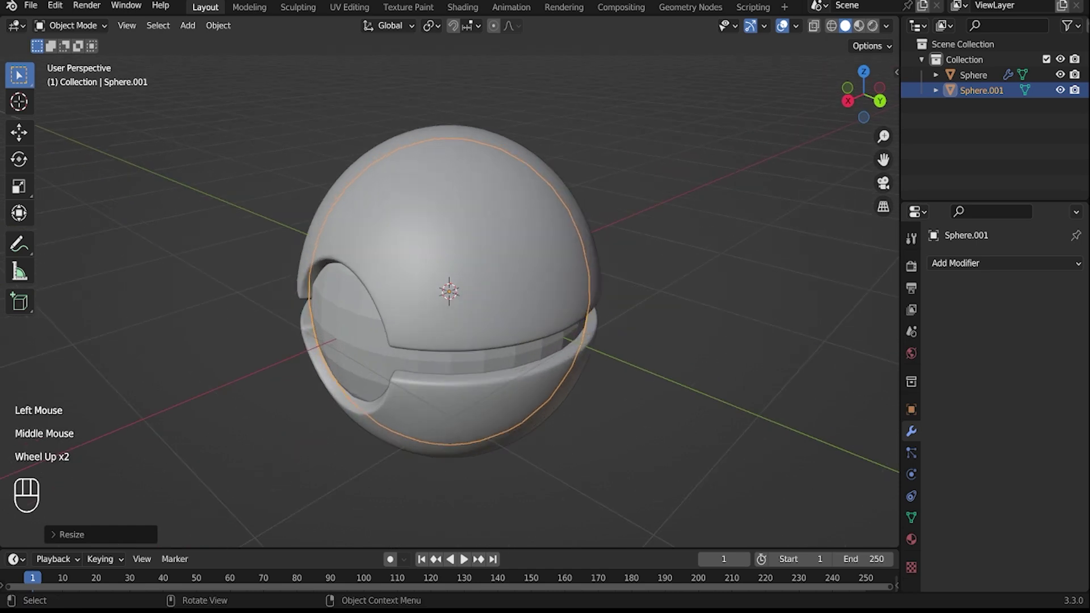
key("s")
left_click(528, 441)
left_click(641, 434)
middle_click_drag(642, 434, 676, 412)
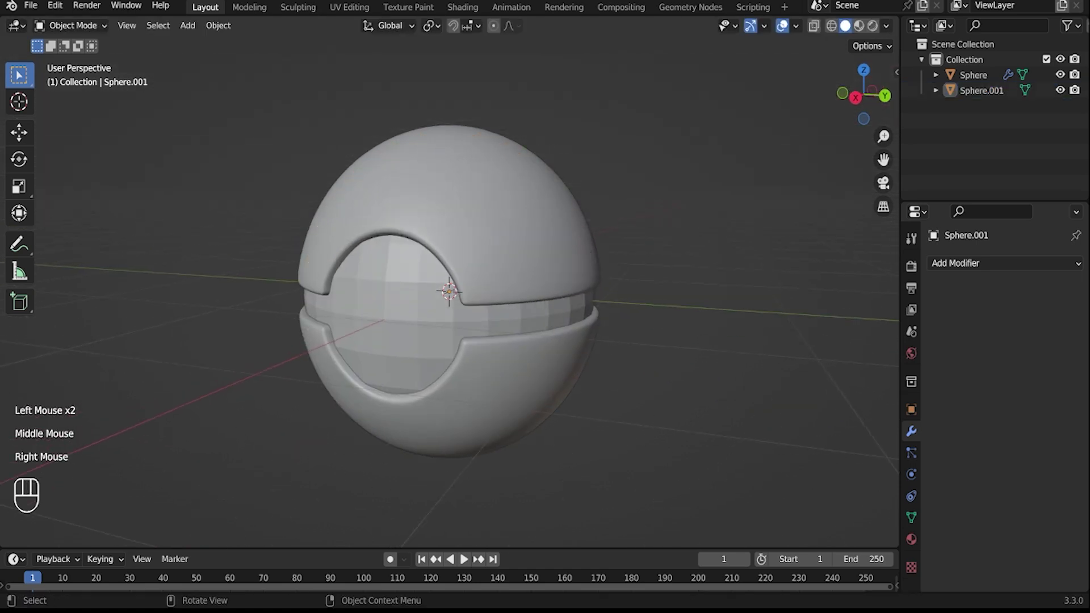
Shade the inner sphere smooth and enable Auto Smooth at 30° in its normals settings
middle_click_drag(429, 325, 454, 331)
left_click(454, 331)
right_click(455, 330)
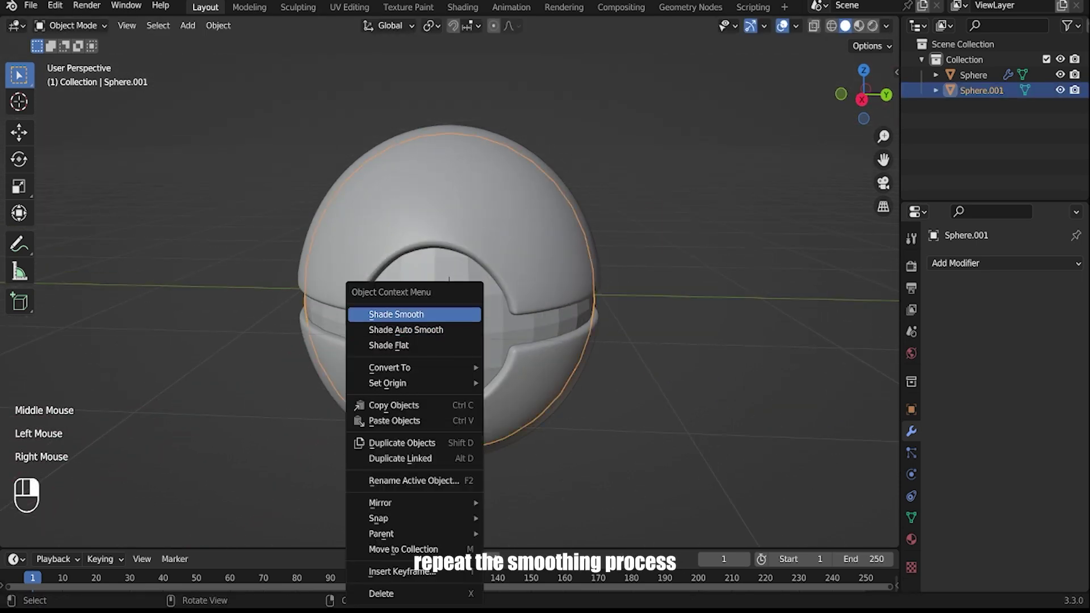
left_click(415, 314)
left_click(911, 518)
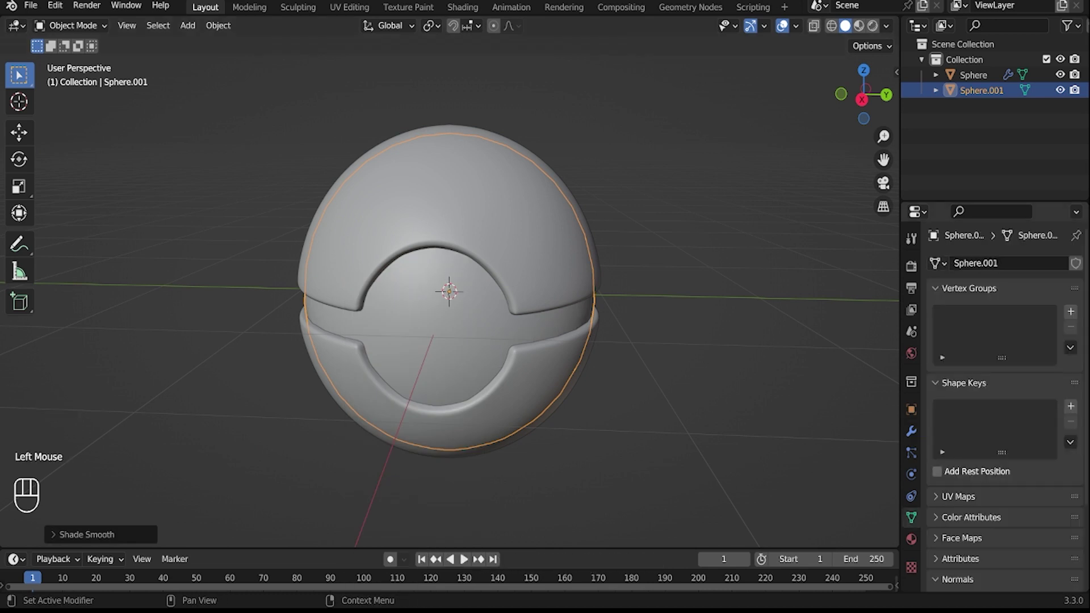
scroll(993, 489, "down", 2)
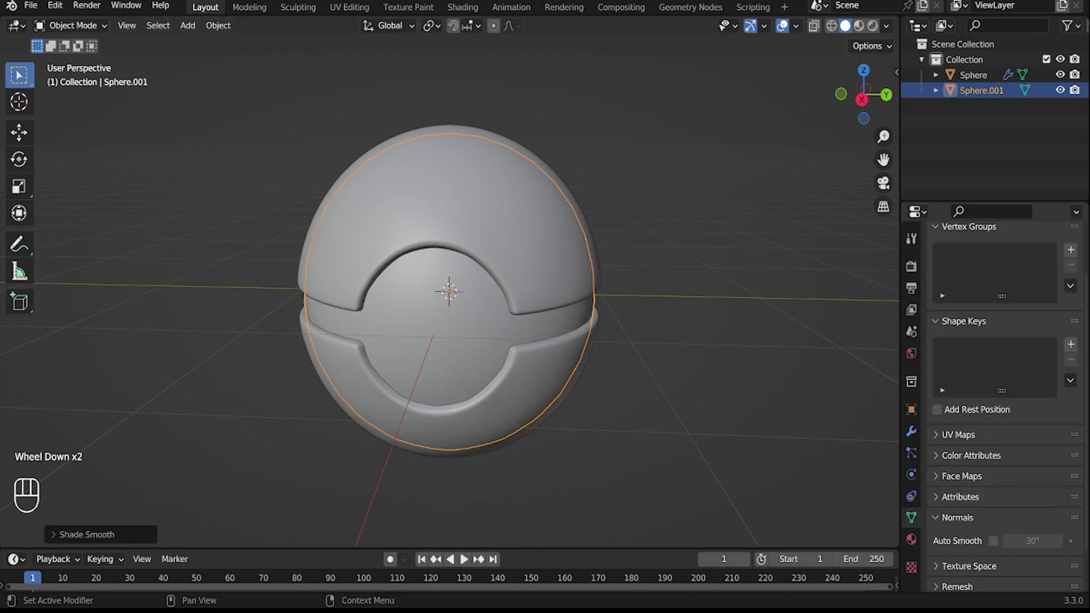
left_click(993, 541)
left_click(993, 541)
left_click(994, 541)
In Edit Mode, rotate the inner sphere's whole mesh 90° about the Y axis so its pole faces the front opening
middle_click_drag(590, 335, 585, 300)
left_click(863, 97)
key("Tab")
scroll(449, 292, "up", 1)
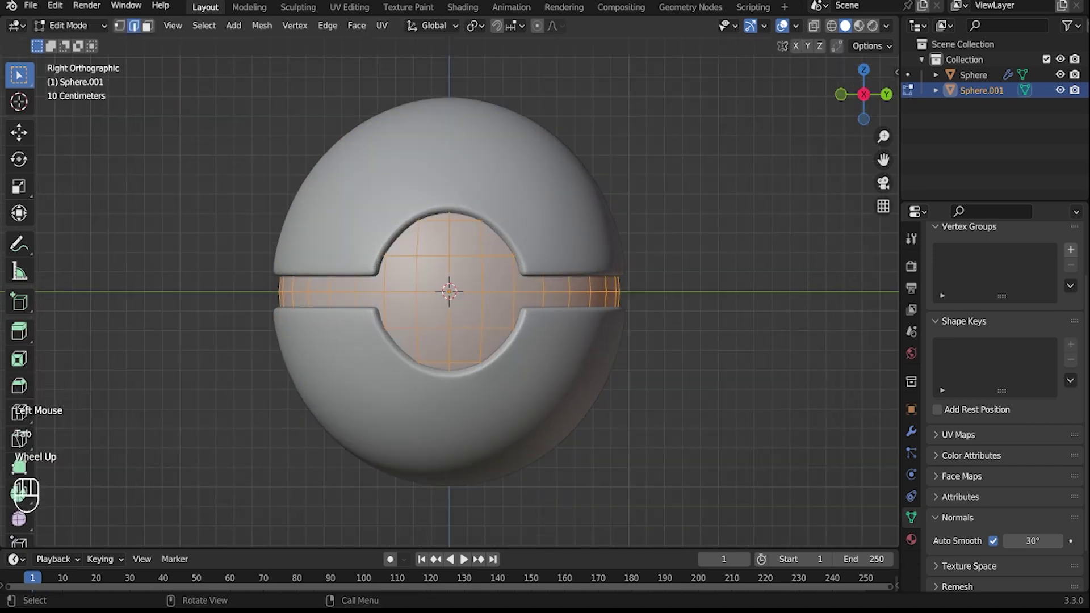
type("ry")
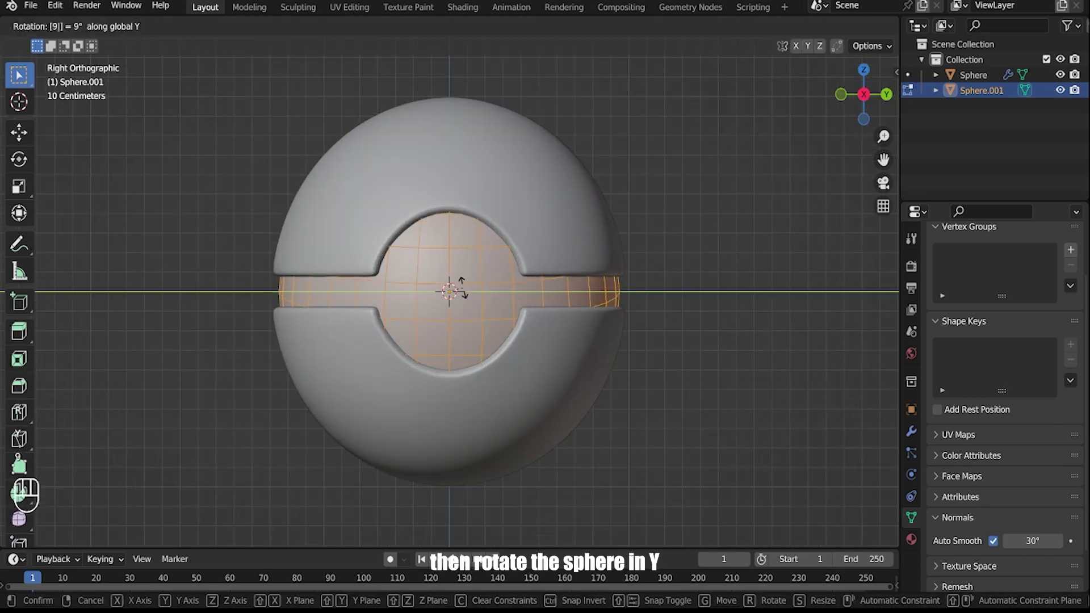
type("90")
key("Return")
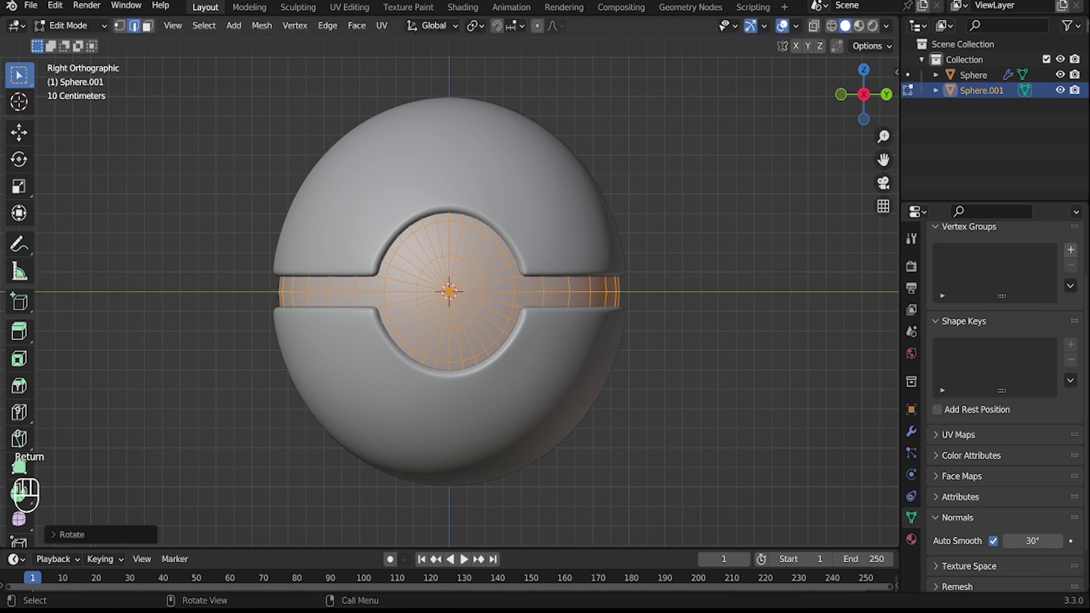
Add a centred loop cut between the rings around the inner sphere's front pole and select all faces inside it
scroll(449, 292, "up", 2)
left_click(766, 363)
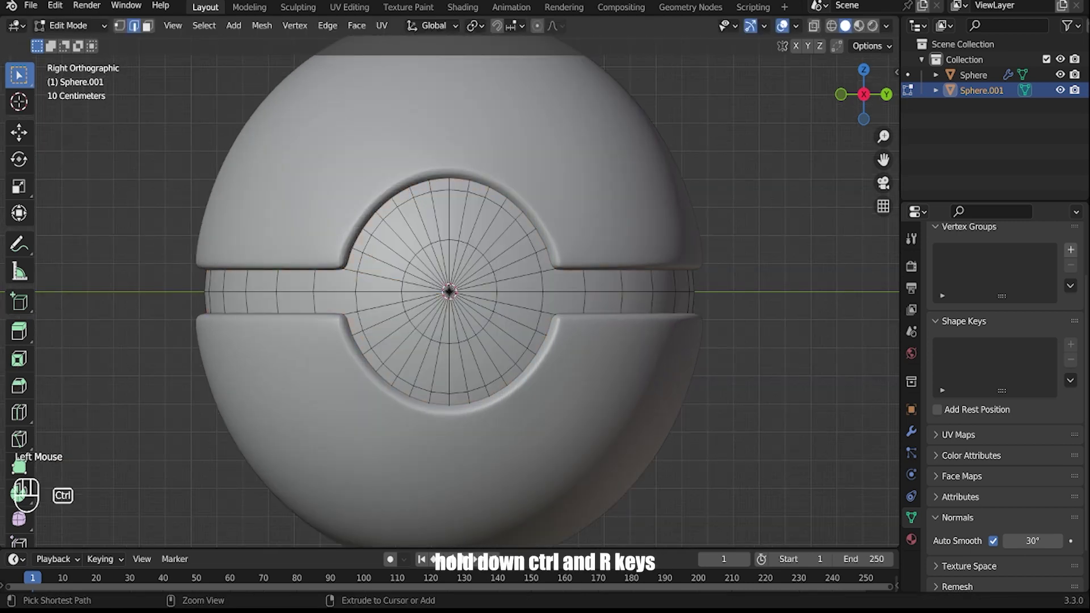
key("ctrl+r")
left_click(453, 217)
right_click(453, 219)
key("w")
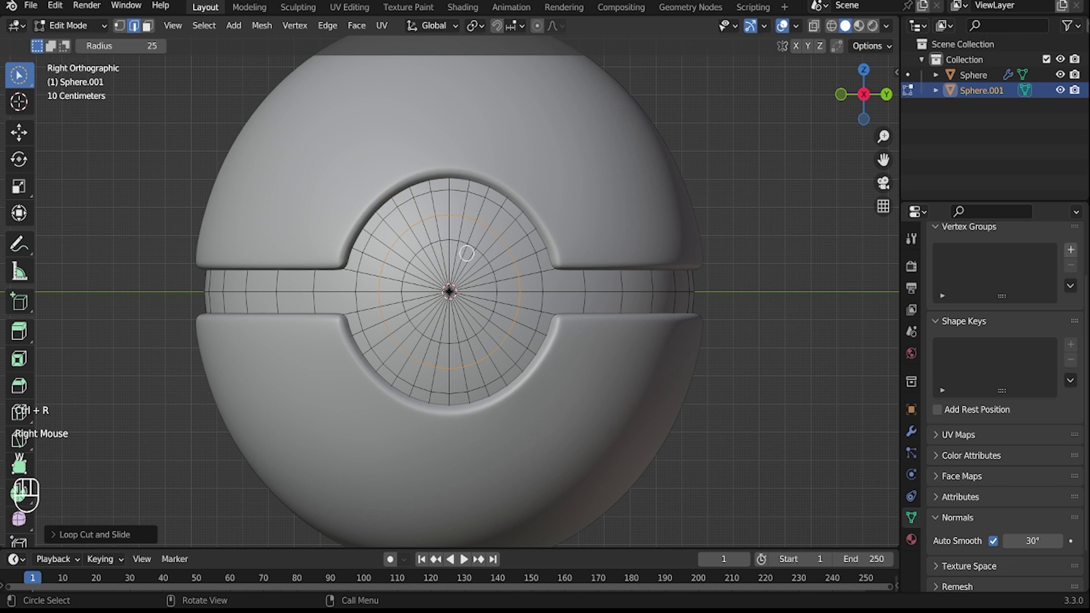
left_click_drag(468, 254, 402, 277)
mouse_move(496, 326)
left_mouse_down()
mouse_move(436, 346)
mouse_move(404, 263)
mouse_move(487, 309)
left_mouse_up()
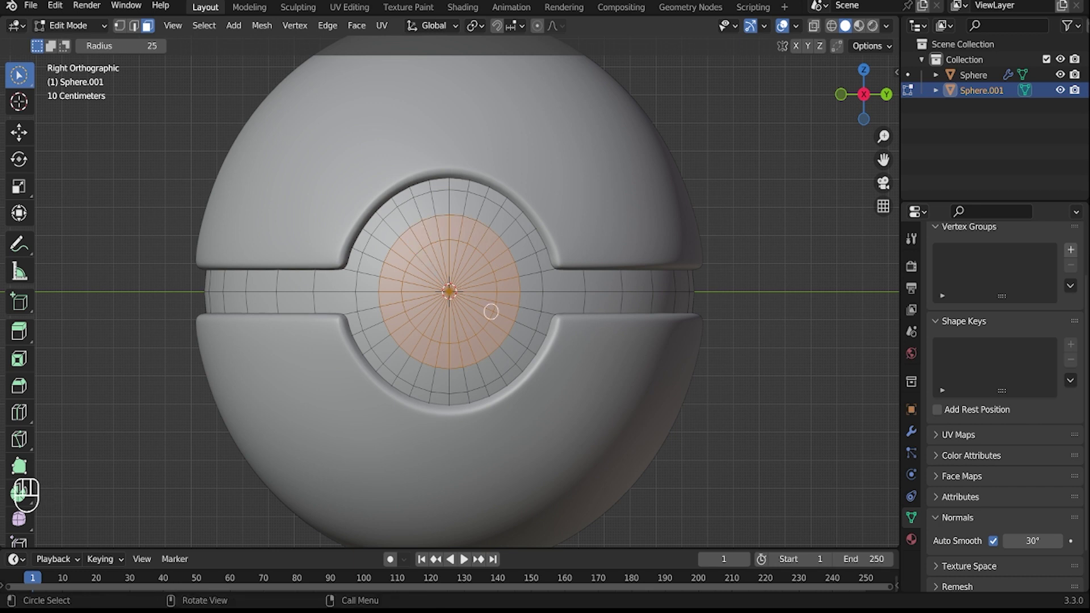
Create two materials on the inner sphere and assign the second one to the selected front disc faces
scroll(825, 506, "up", 1)
scroll(825, 506, "down", 2)
mouse_move(825, 505)
middle_mouse_down()
mouse_move(633, 414)
mouse_move(710, 450)
middle_mouse_up()
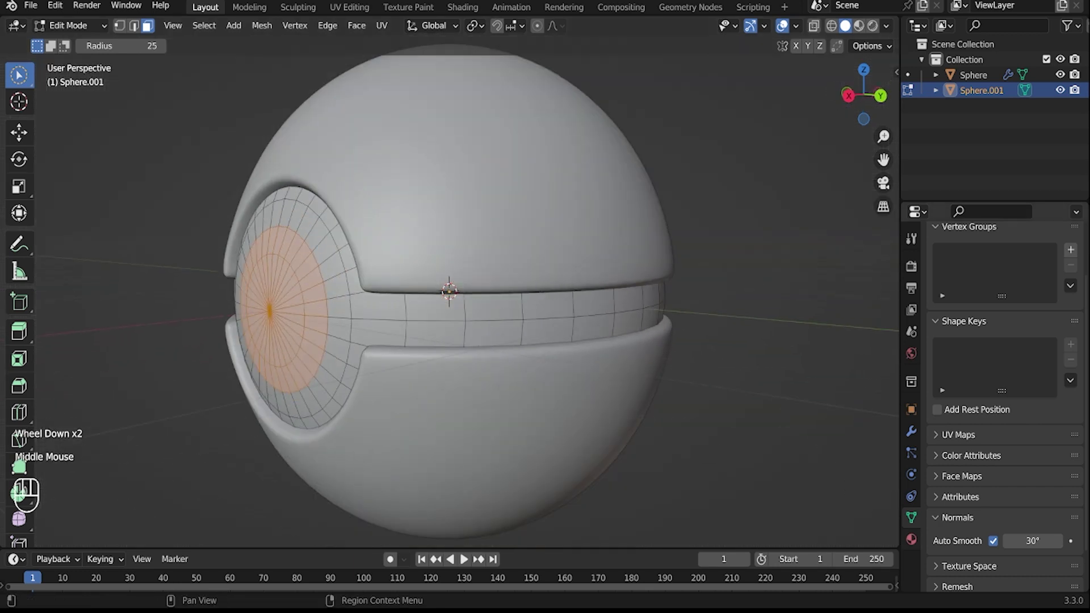
left_click(911, 540)
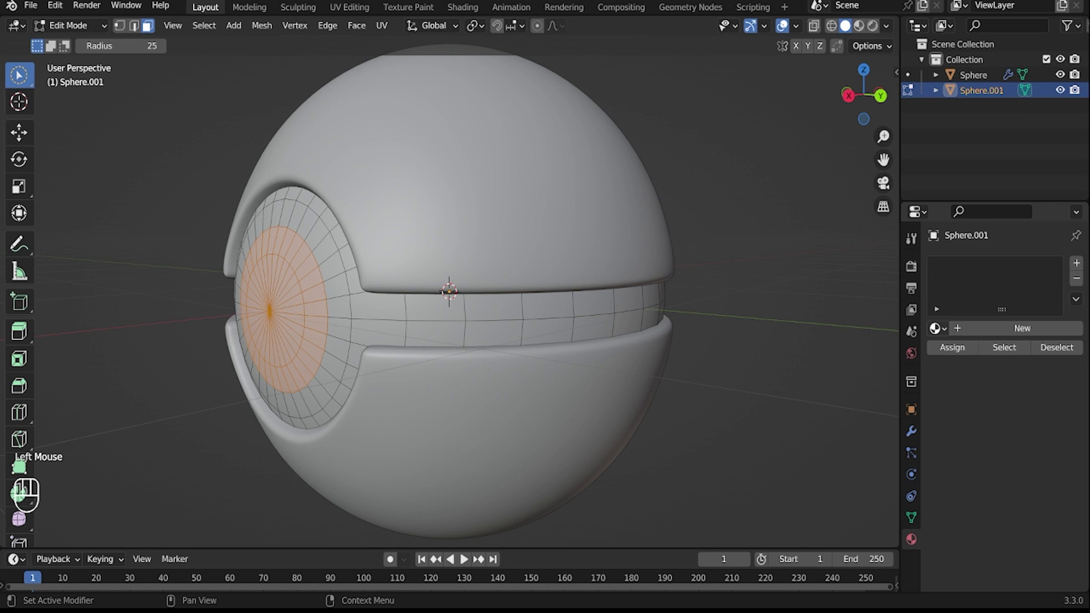
left_click(1022, 329)
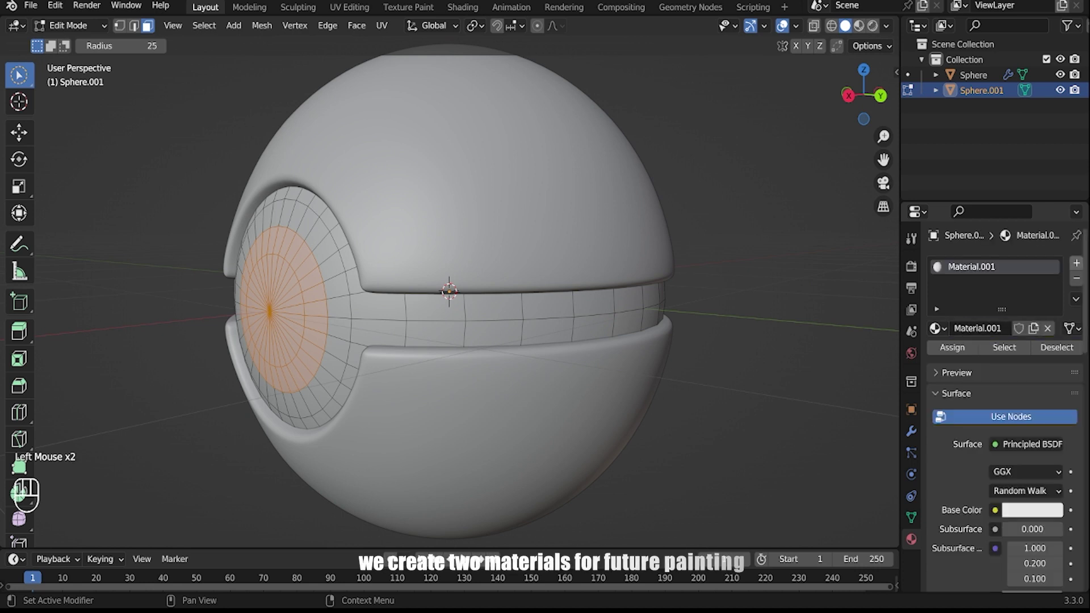
left_click(1076, 263)
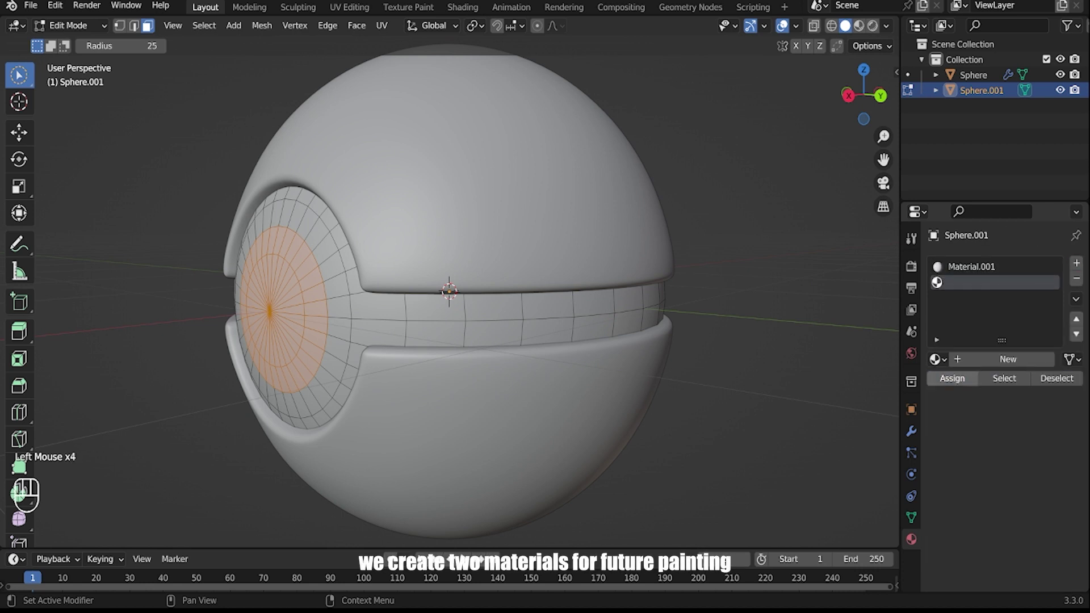
left_click(1022, 358)
left_click(953, 379)
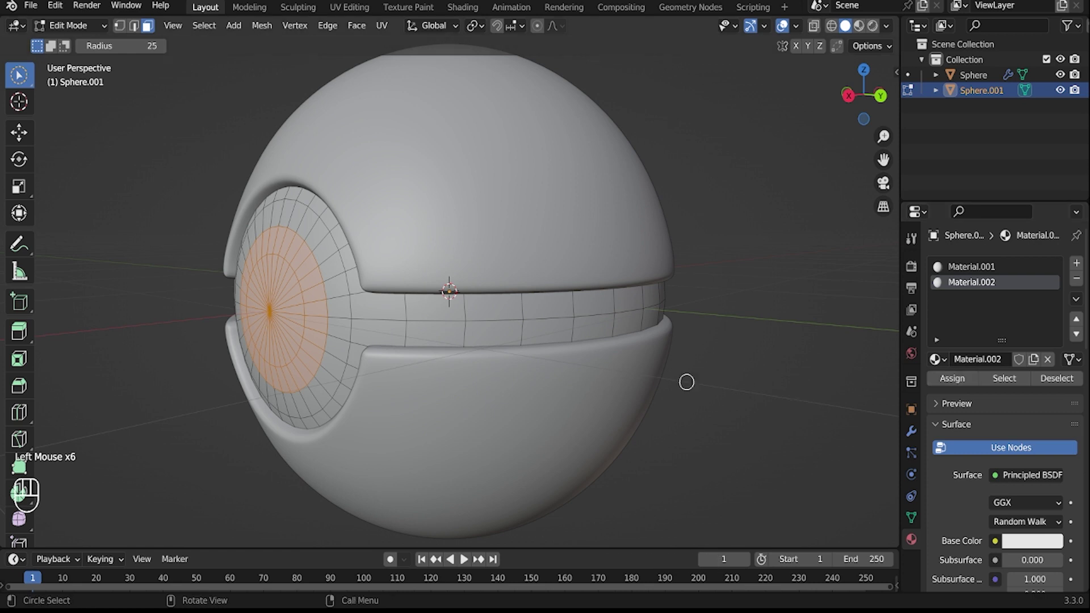
middle_click_drag(455, 319, 385, 319)
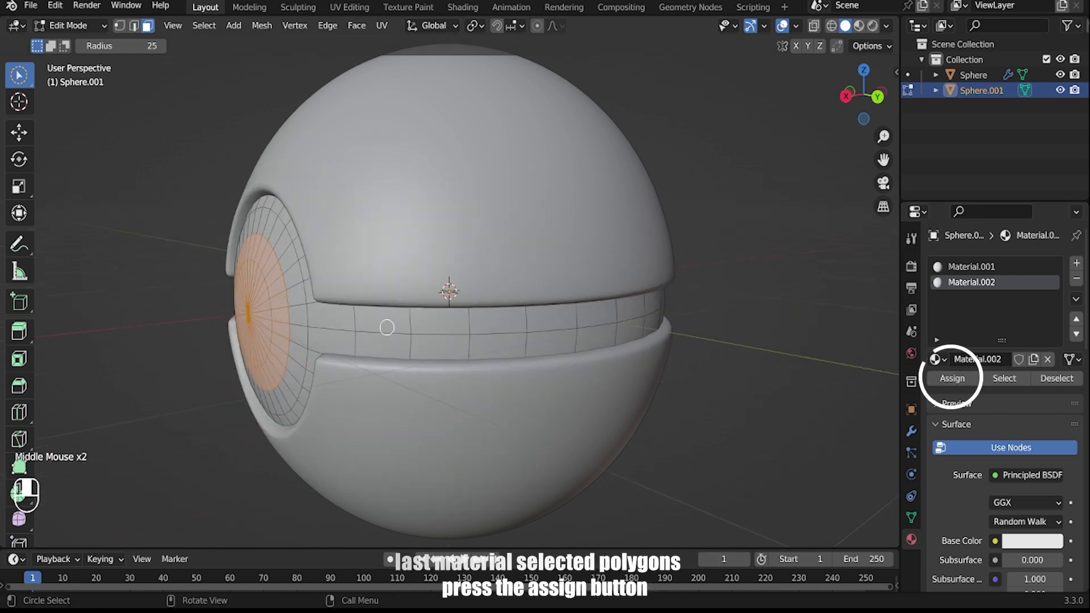
Extrude the selected front disc outward by about 0.06 m, viewed from the back
left_click(911, 432)
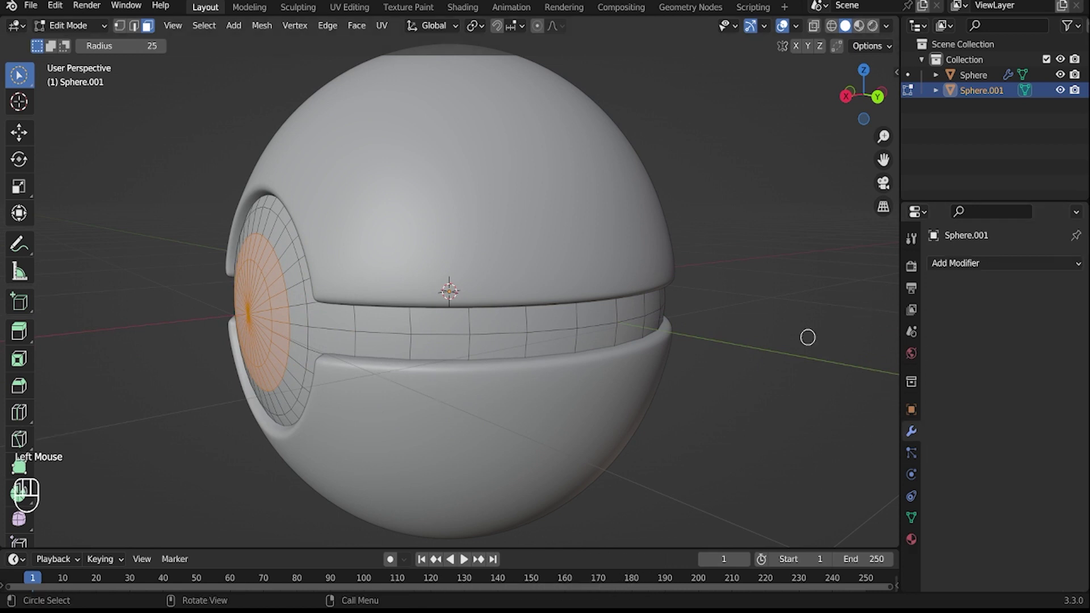
left_click(878, 97)
key("e")
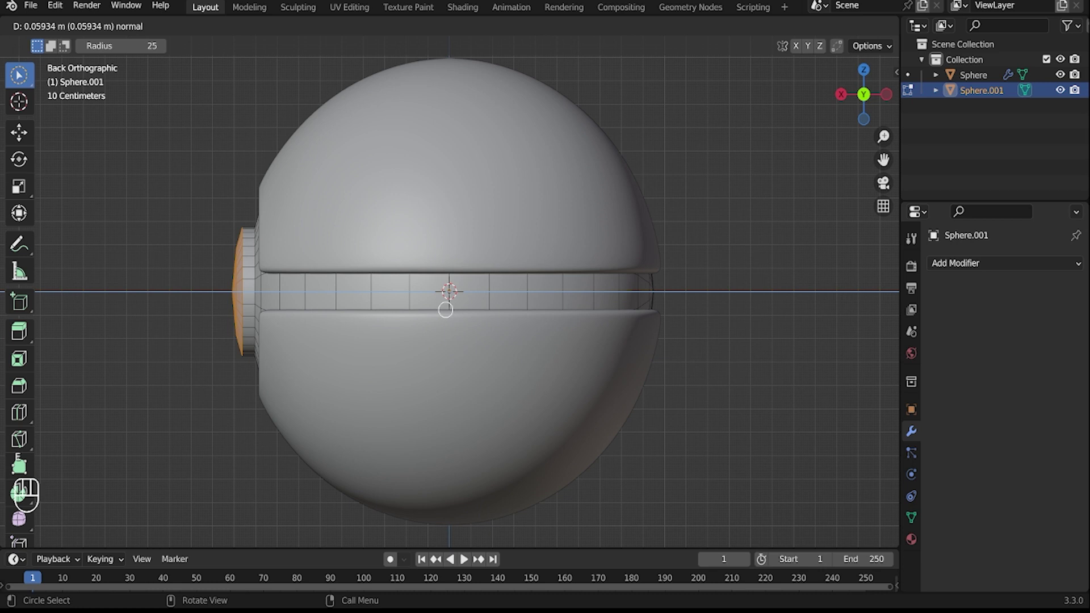
left_click(446, 310)
Flatten the extruded disc's front by scaling it to 0 along the X axis
middle_click_drag(446, 310, 457, 343)
key("s")
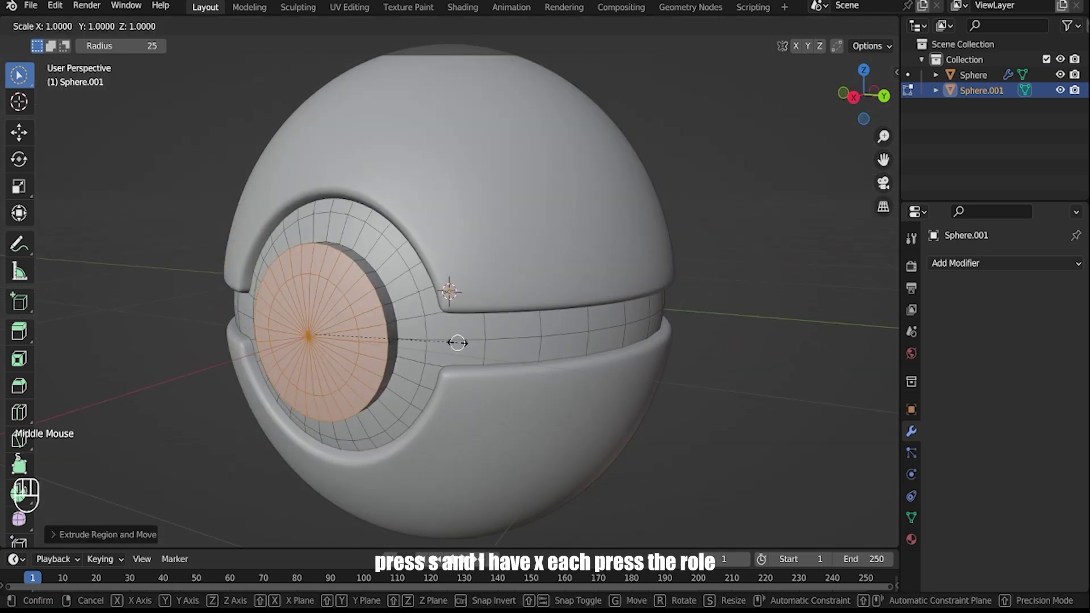
key("x")
key("0")
key("Return")
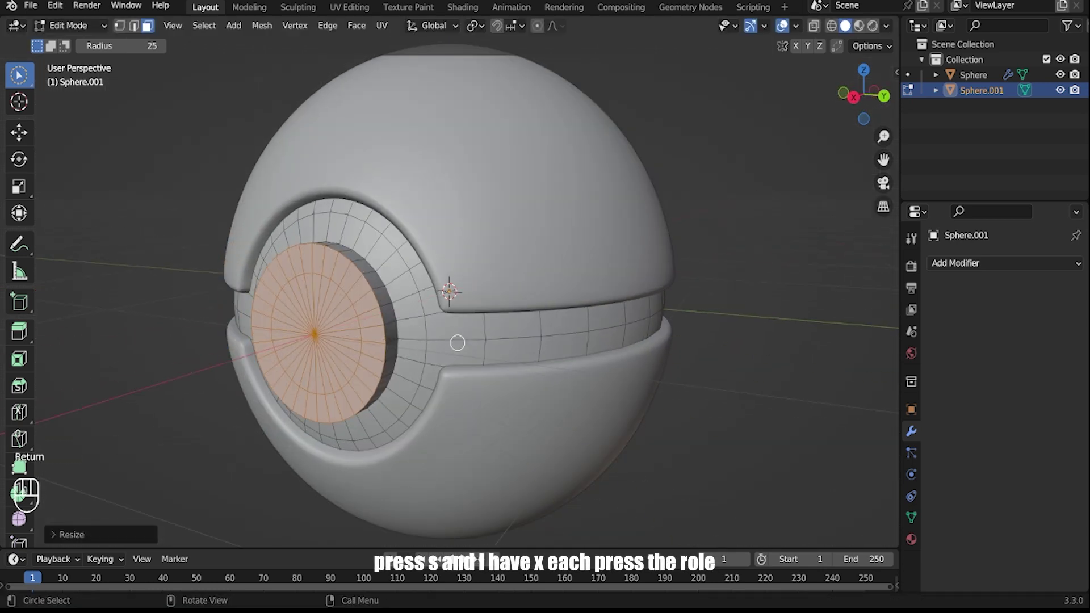
Select the central faces of the flattened disc and inset them by about 0.02 m
left_click_drag(331, 342, 314, 351)
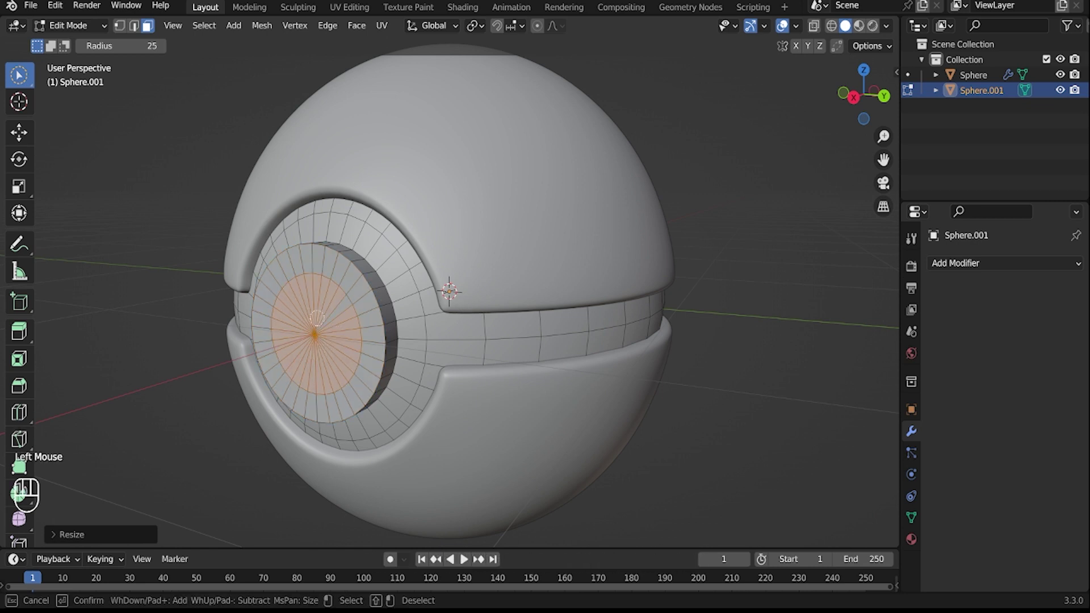
middle_click_drag(318, 318, 511, 364)
scroll(555, 341, "up", 2)
key("i")
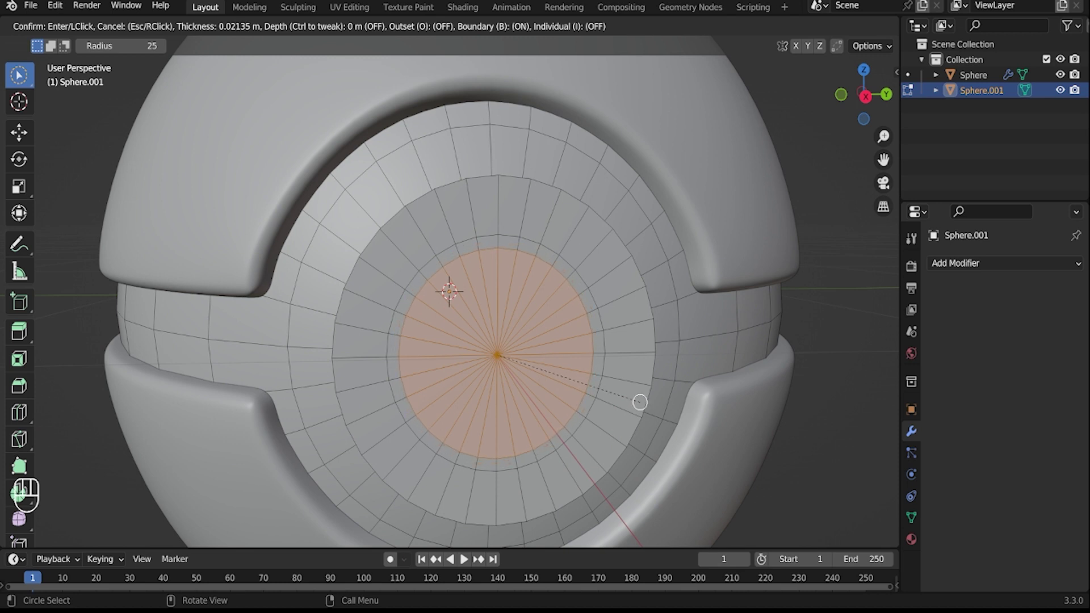
left_click(640, 402)
Select the faces inside the new inset and extrude them outward by about 0.04 m to form the button
left_click(636, 398)
middle_click_drag(635, 398, 619, 399)
left_click_drag(445, 365, 424, 287)
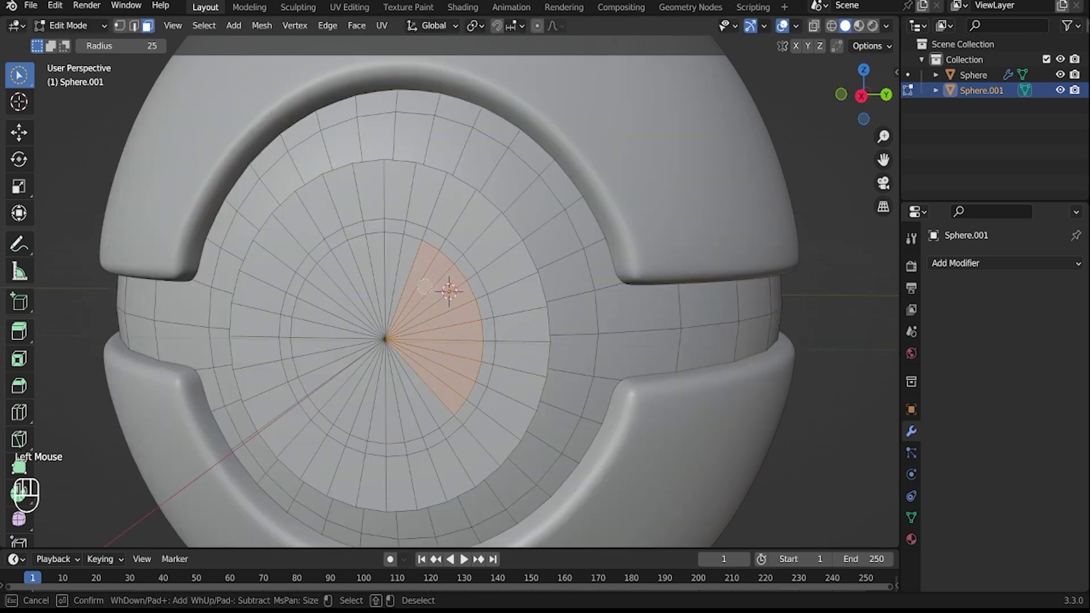
left_click_drag(378, 373, 400, 372)
left_click(885, 95)
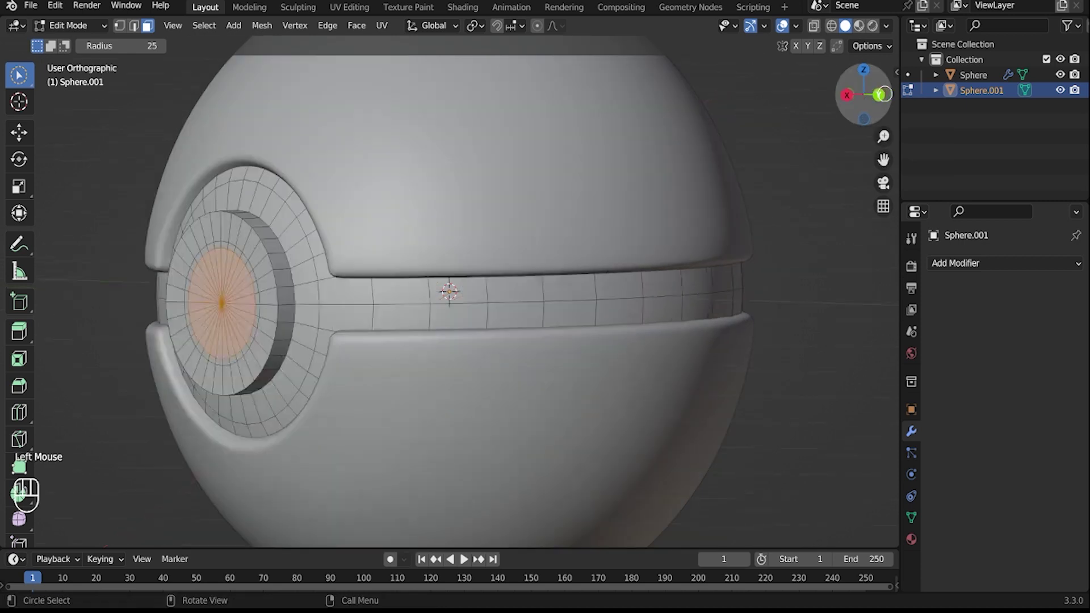
key("e")
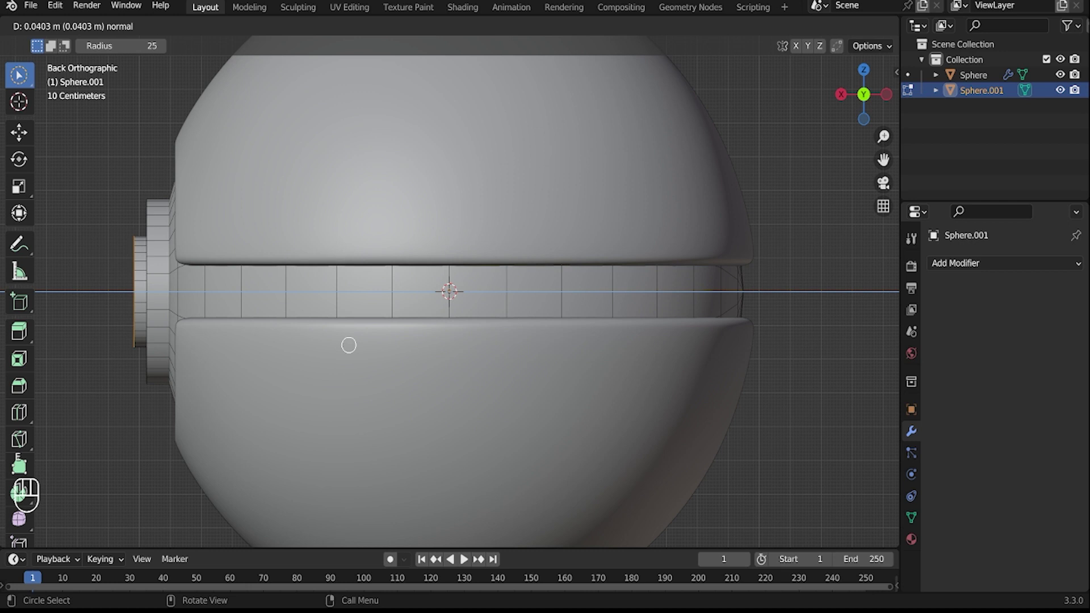
left_click(349, 346)
middle_click_drag(305, 338, 383, 360)
scroll(382, 360, "down", 2)
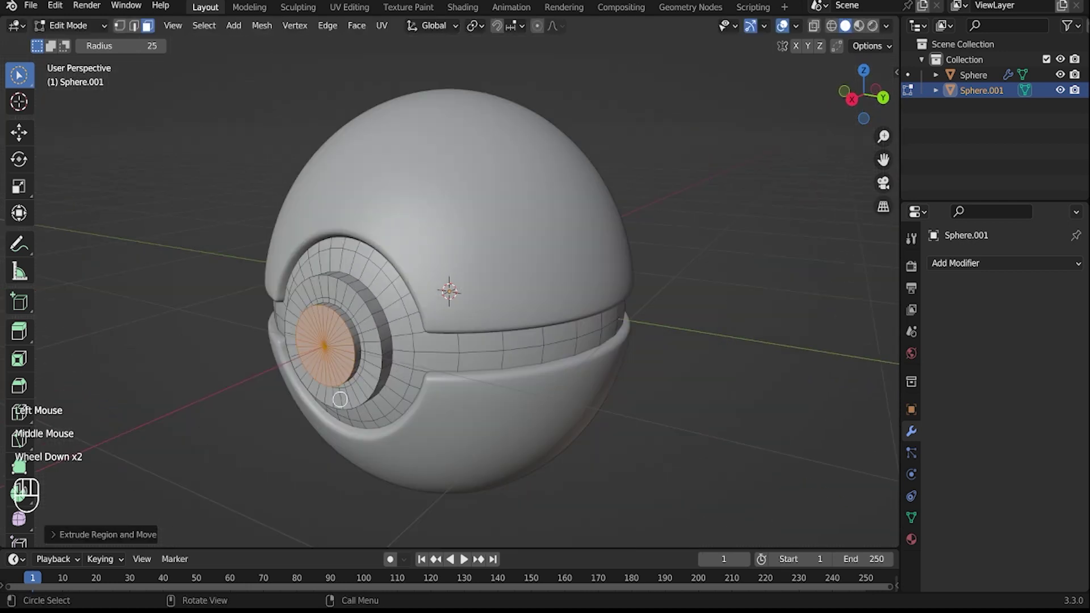
key("Tab")
middle_click_drag(340, 389, 378, 372)
scroll(335, 347, "up", 2)
key("Tab")
middle_click_drag(324, 343, 357, 348)
key("2")
scroll(358, 348, "up", 2)
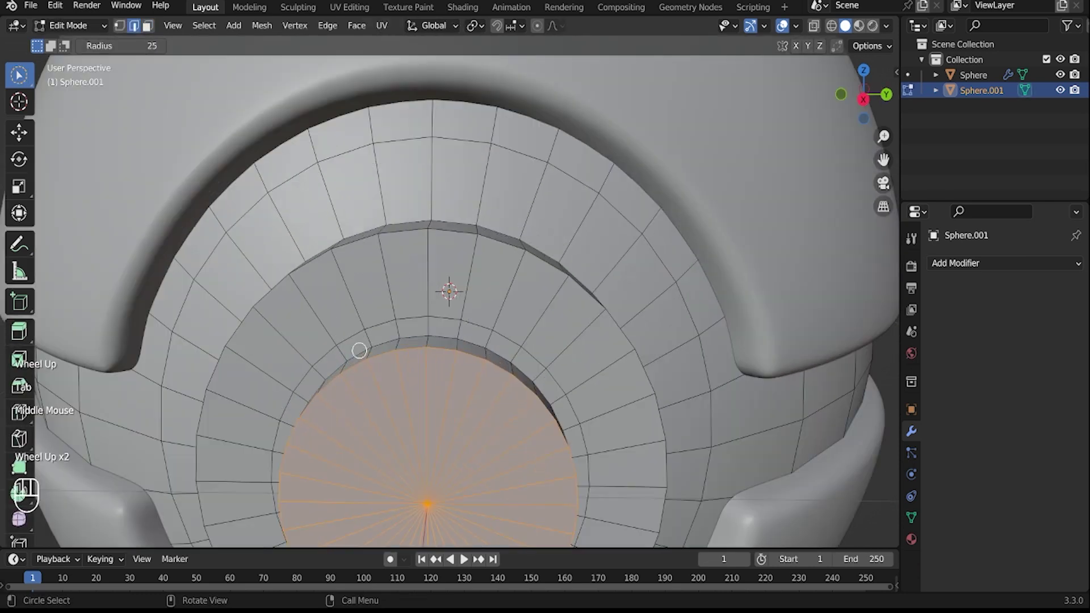
key("3")
left_click(210, 299)
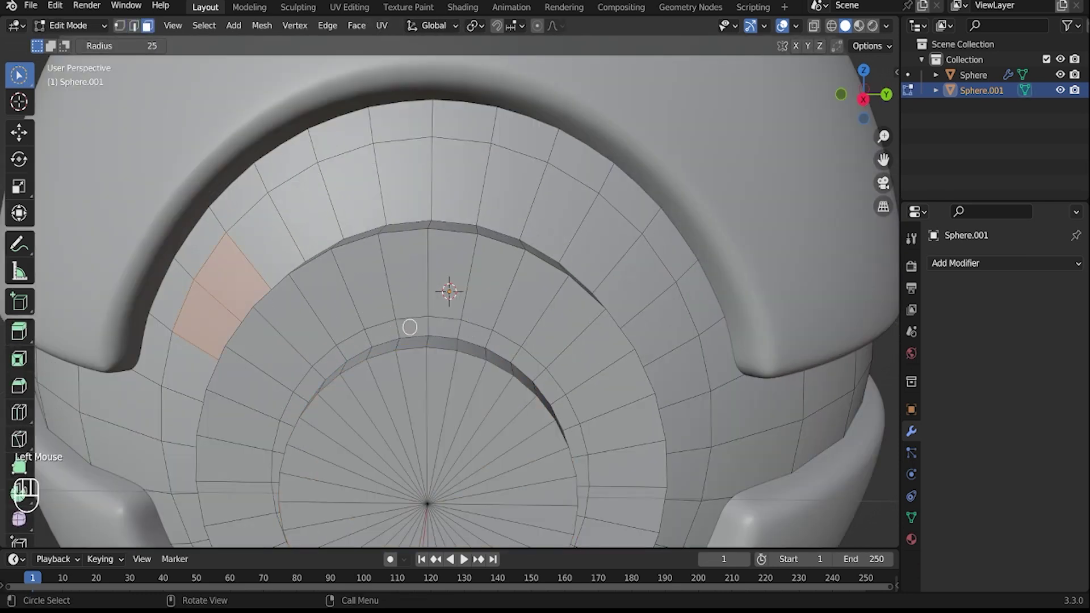
key("2")
mouse_move(457, 323)
middle_mouse_down()
mouse_move(397, 314)
mouse_move(455, 338)
middle_mouse_up()
Select the thin ring of faces around the raised button and extrude it inward by about 0.02 m
key("w")
middle_click_drag(455, 338, 549, 376, "shift")
key("3")
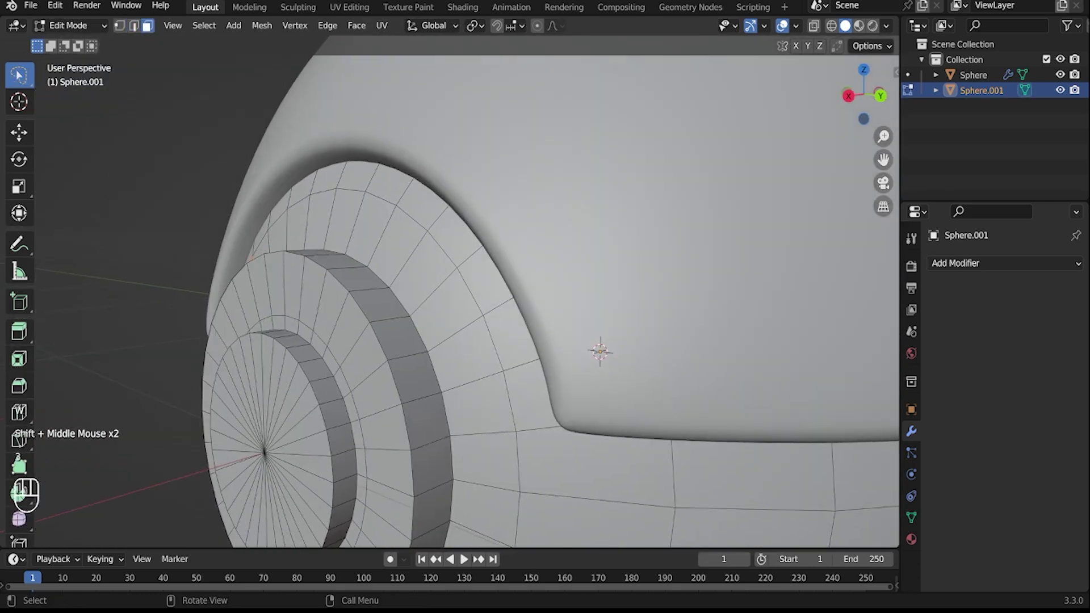
key("w")
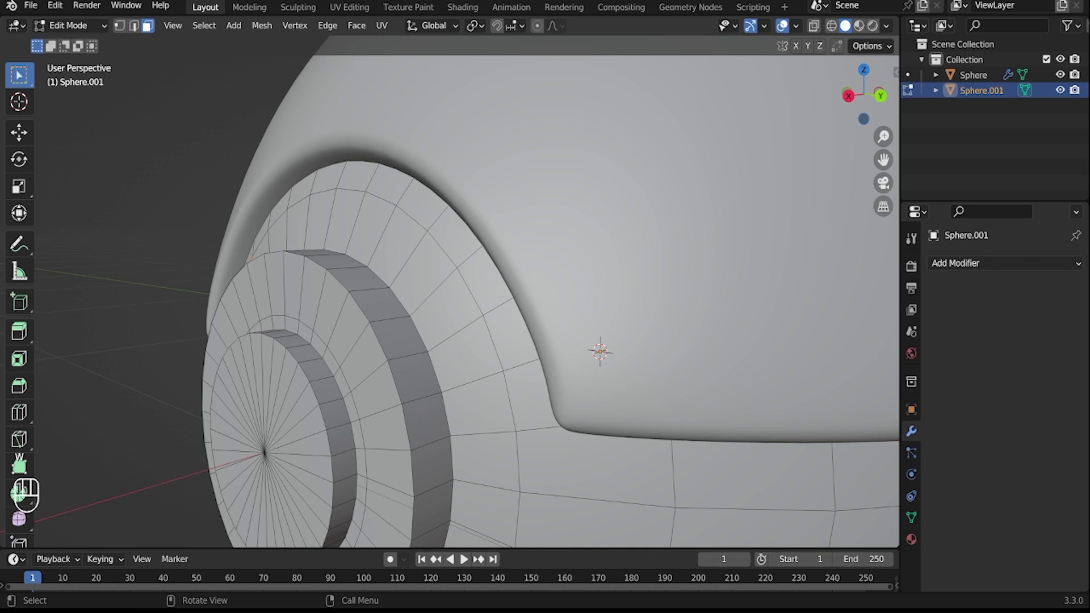
mouse_move(292, 326)
middle_mouse_down()
mouse_move(364, 337)
mouse_move(295, 309)
middle_mouse_up()
key("e")
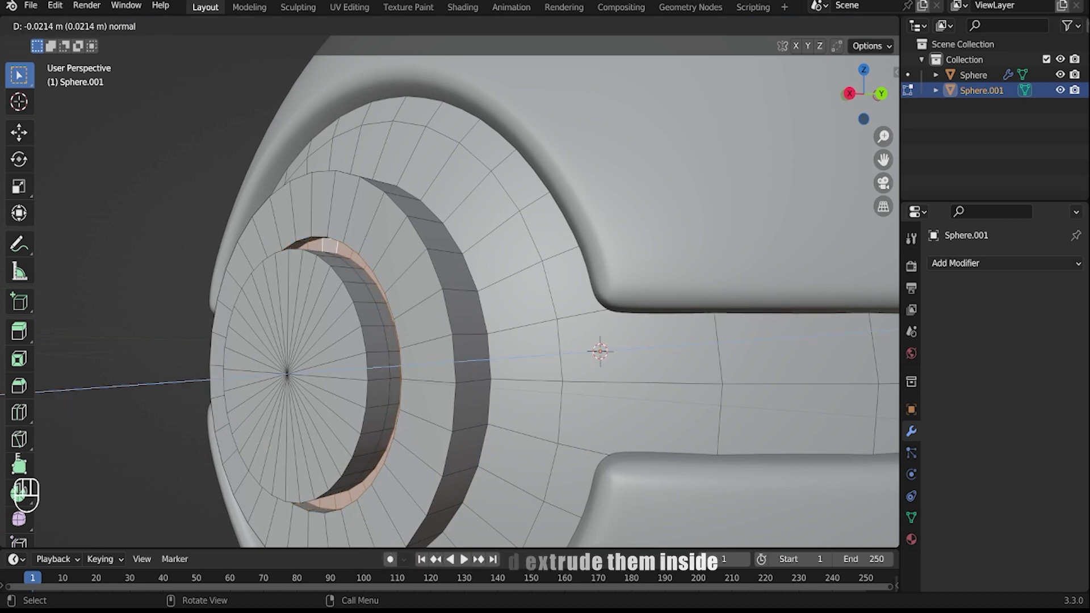
left_click(545, 318)
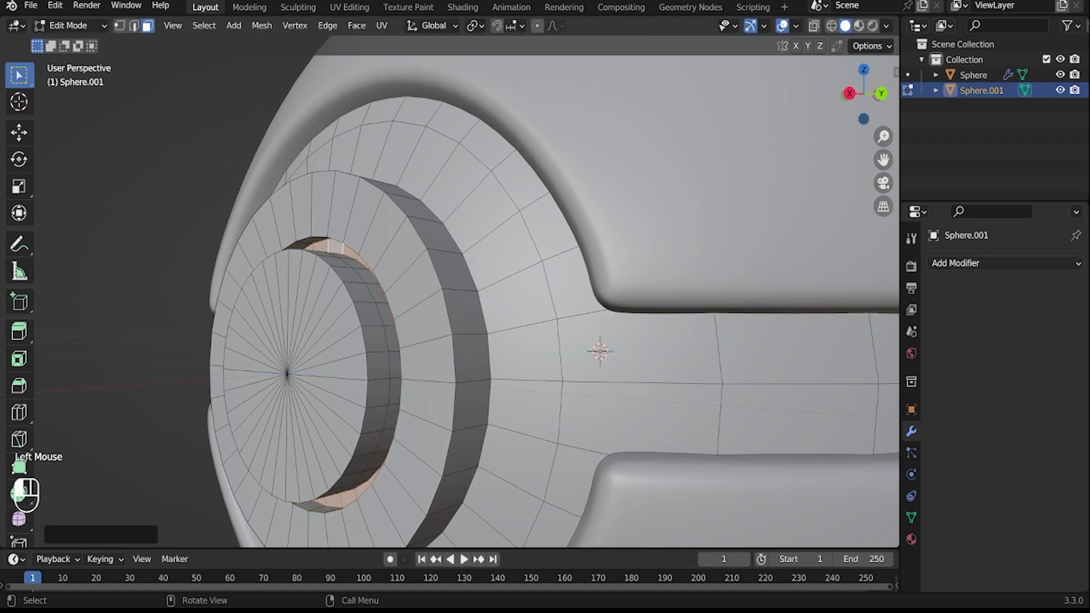
Return to Object Mode and add a Bevel modifier to the inner sphere
scroll(546, 318, "down", 2)
key("Tab")
middle_click_drag(545, 318, 494, 346)
left_click(513, 324)
left_click(1005, 263)
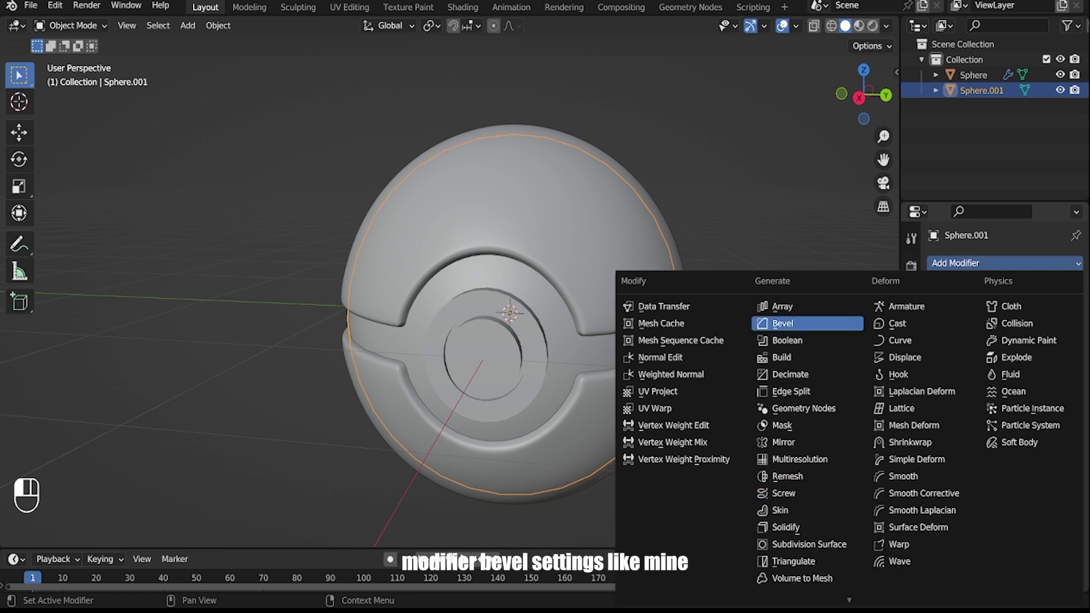
left_click(782, 323)
Set the inner sphere's Bevel amount to 0.02 m and its segments to 3
scroll(511, 341, "up", 2)
middle_click_drag(511, 341, 494, 333)
left_click(993, 348)
left_click(993, 348)
left_click(993, 348)
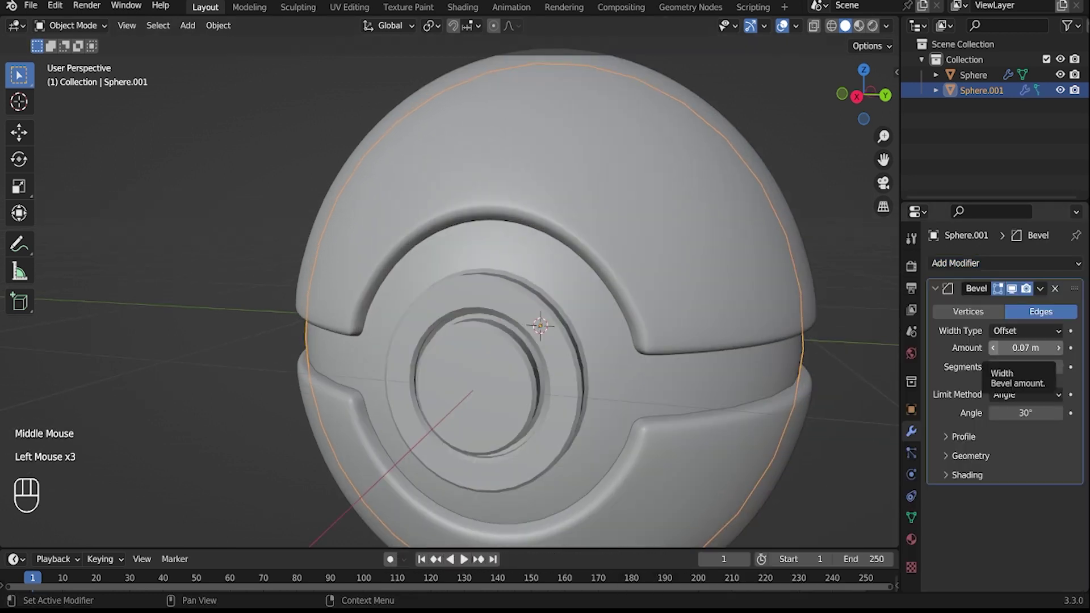
left_click(993, 348)
left_click(993, 348)
left_click(993, 348)
left_click(993, 348)
left_click(1059, 367)
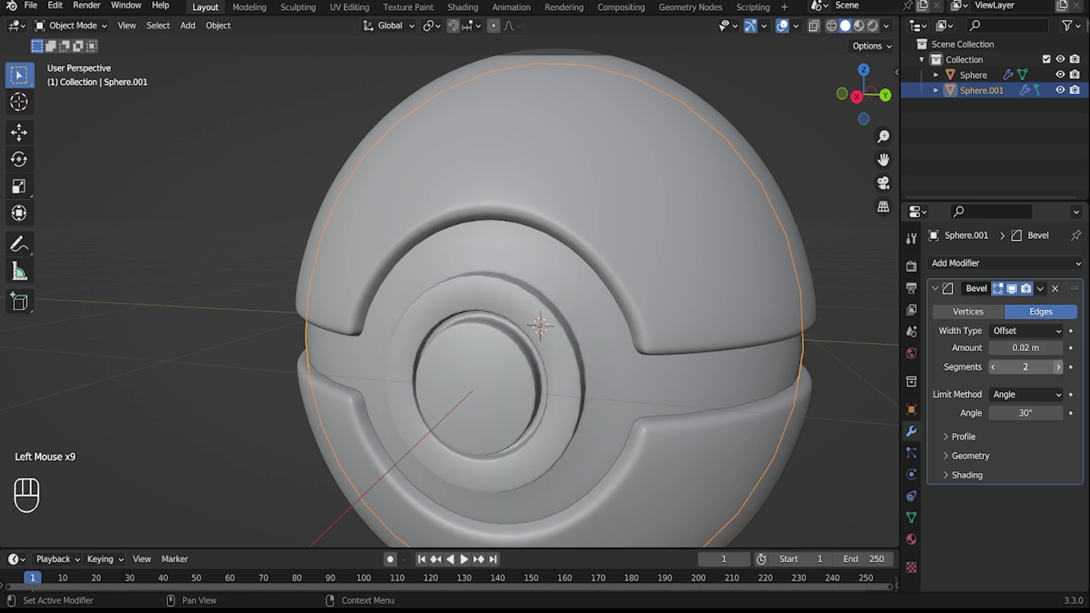
left_click(1058, 368)
middle_click_drag(511, 363, 492, 320, "shift")
scroll(492, 321, "up", 2)
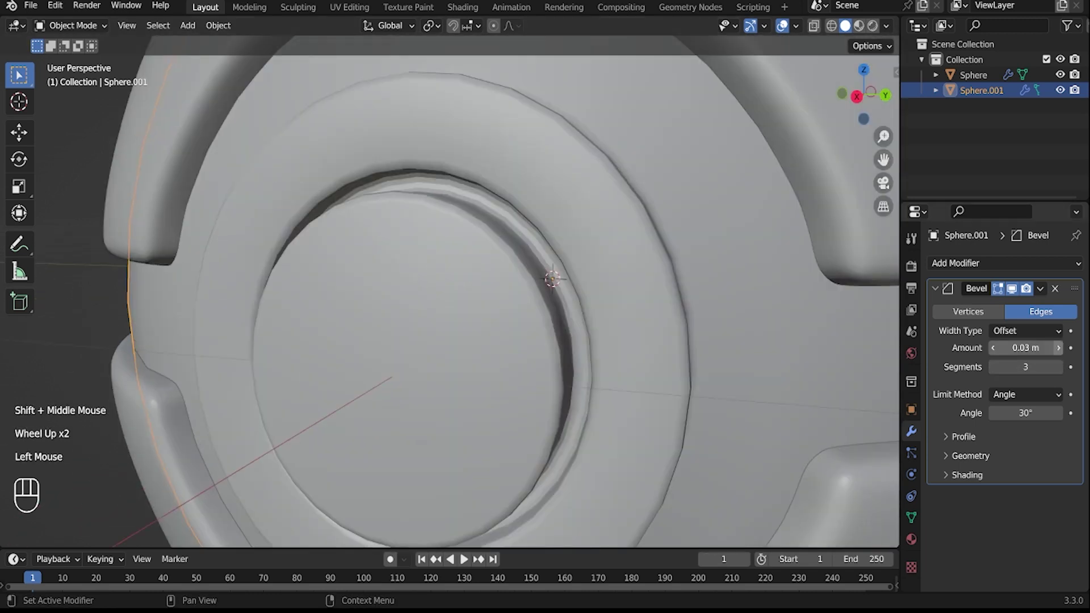
Add a Subdivision Surface modifier to the inner sphere below its Bevel modifier
left_click(935, 288)
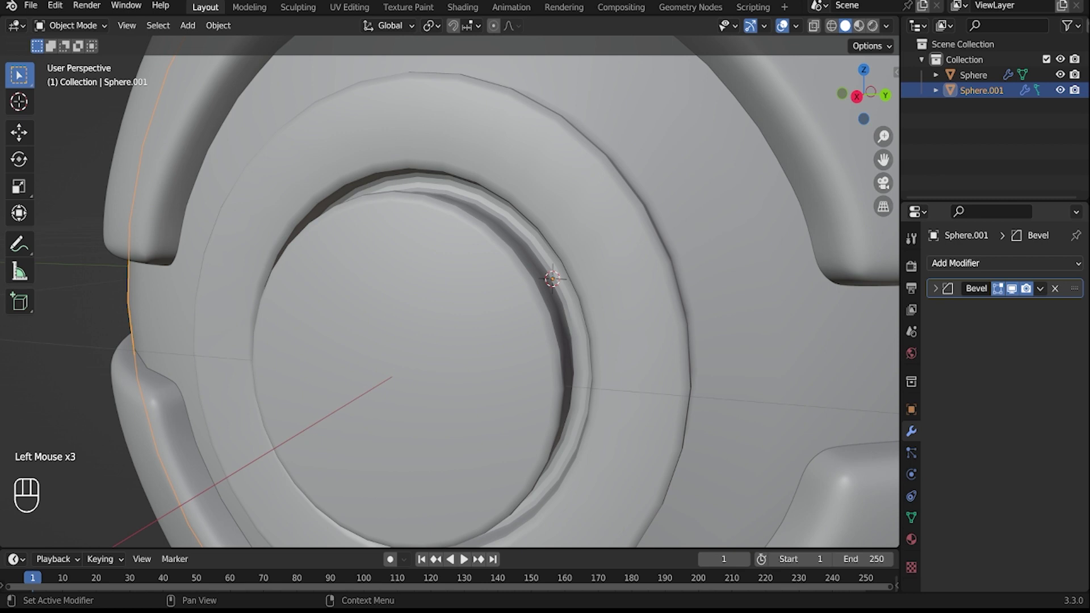
scroll(449, 289, "down", 2)
left_click(965, 263)
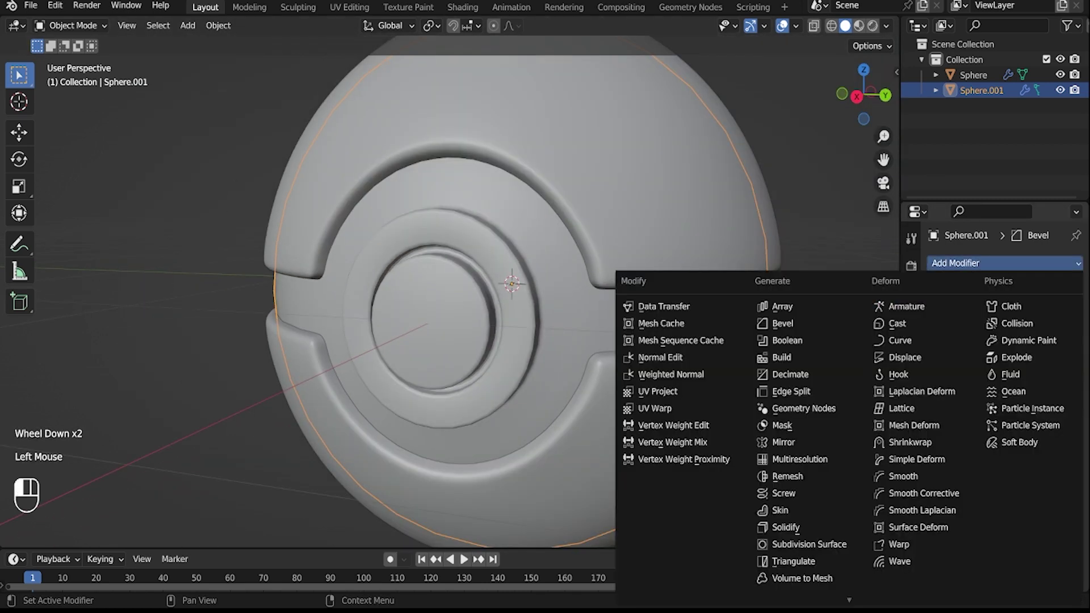
left_click(808, 543)
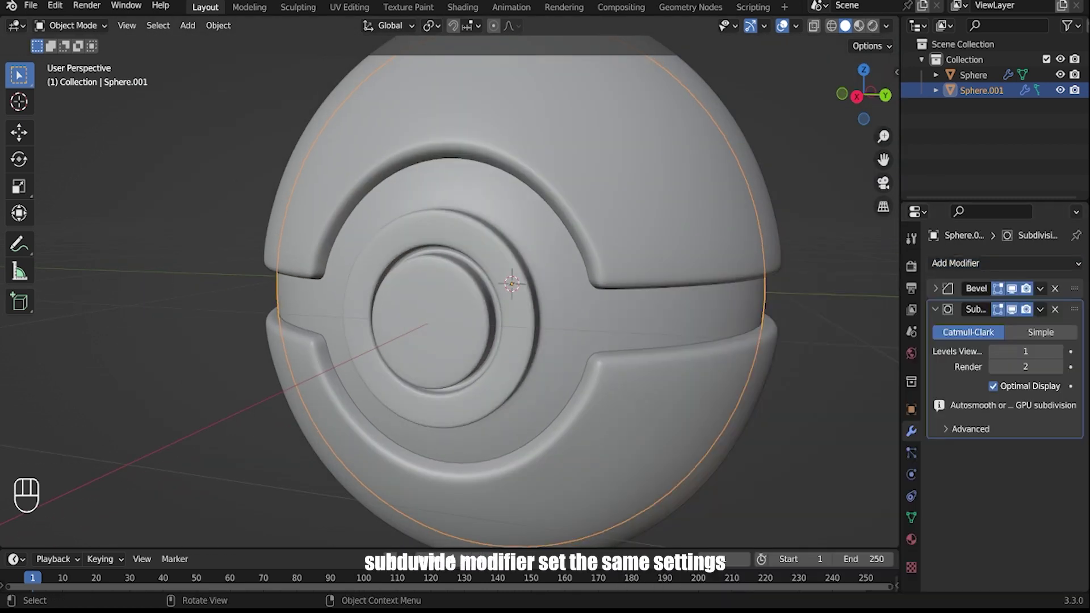
middle_click_drag(511, 307, 636, 301)
scroll(596, 301, "down", 2)
mouse_move(568, 301)
middle_mouse_down()
mouse_move(596, 298)
mouse_move(562, 292)
middle_mouse_up()
Switch to the Shading workspace with the outer shell selected and create a new material named "red" for it
left_click(540, 210)
left_click(710, 227)
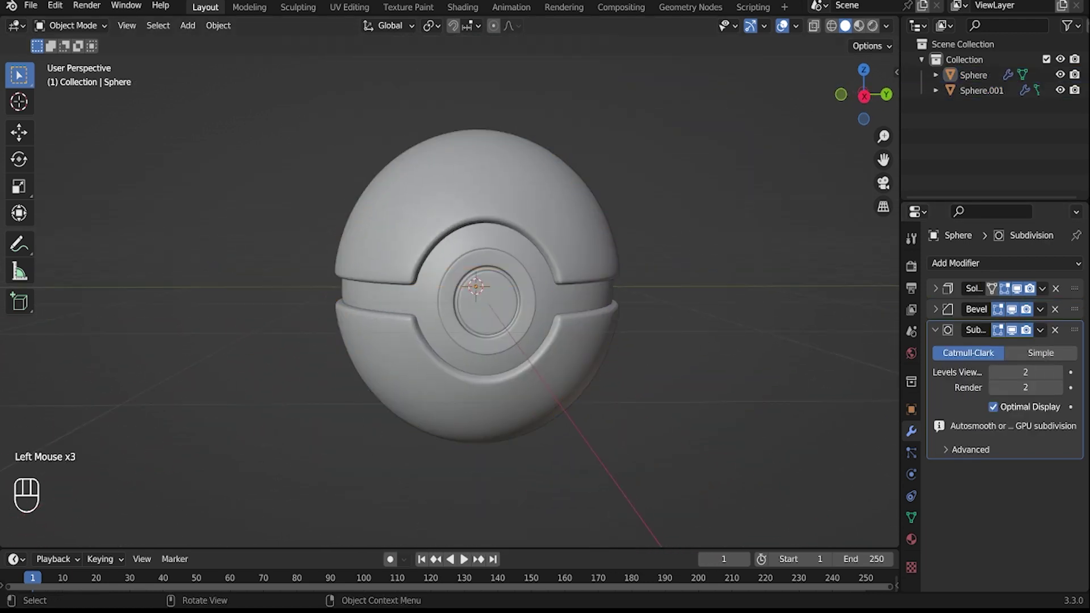
left_click(463, 8)
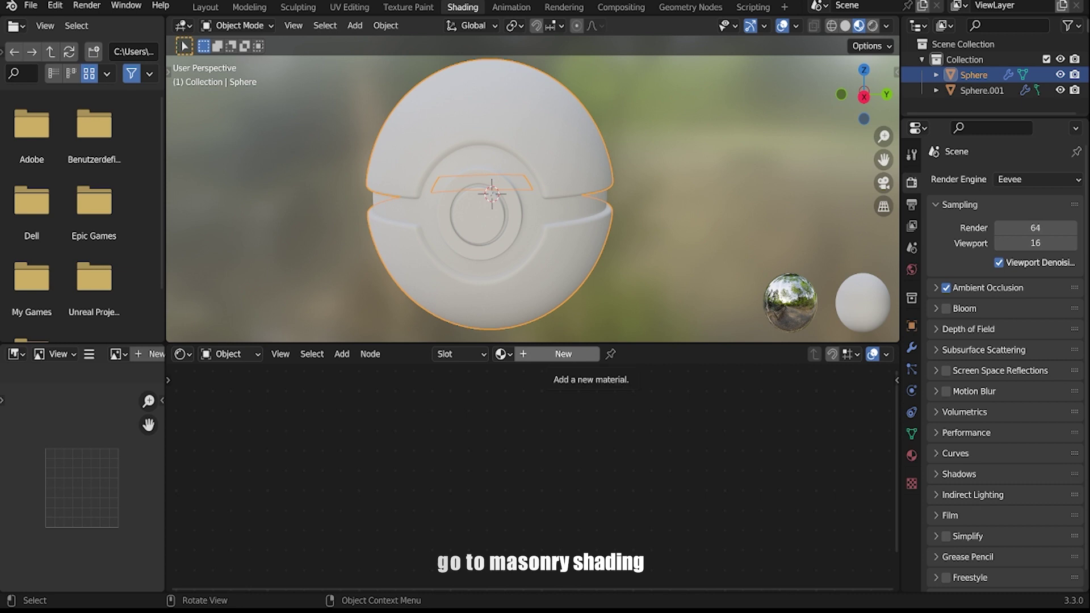
left_click(563, 354)
scroll(533, 479, "down", 2)
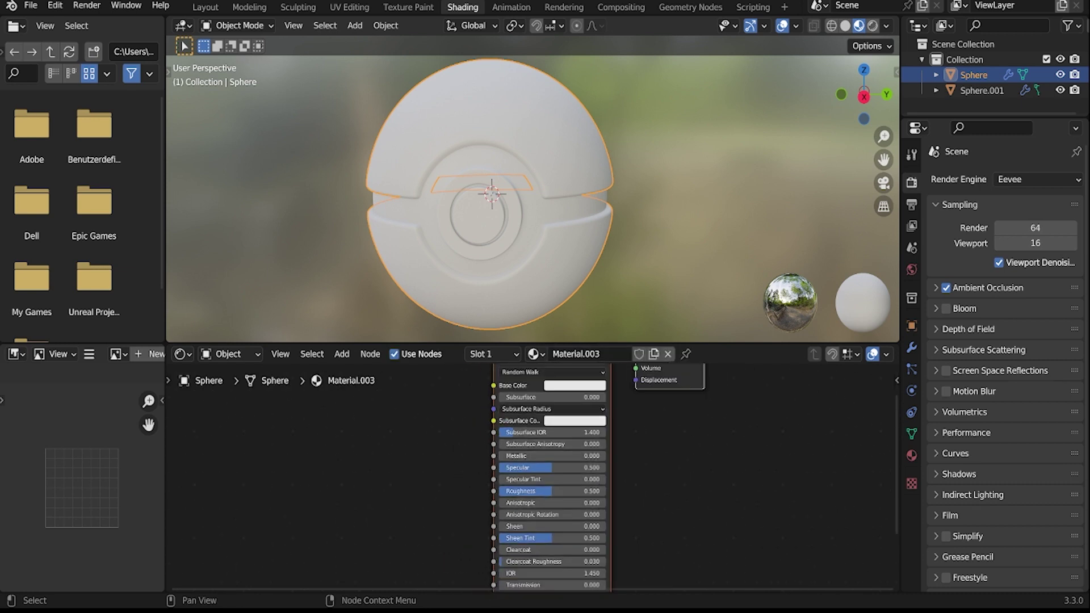
double_click(576, 353)
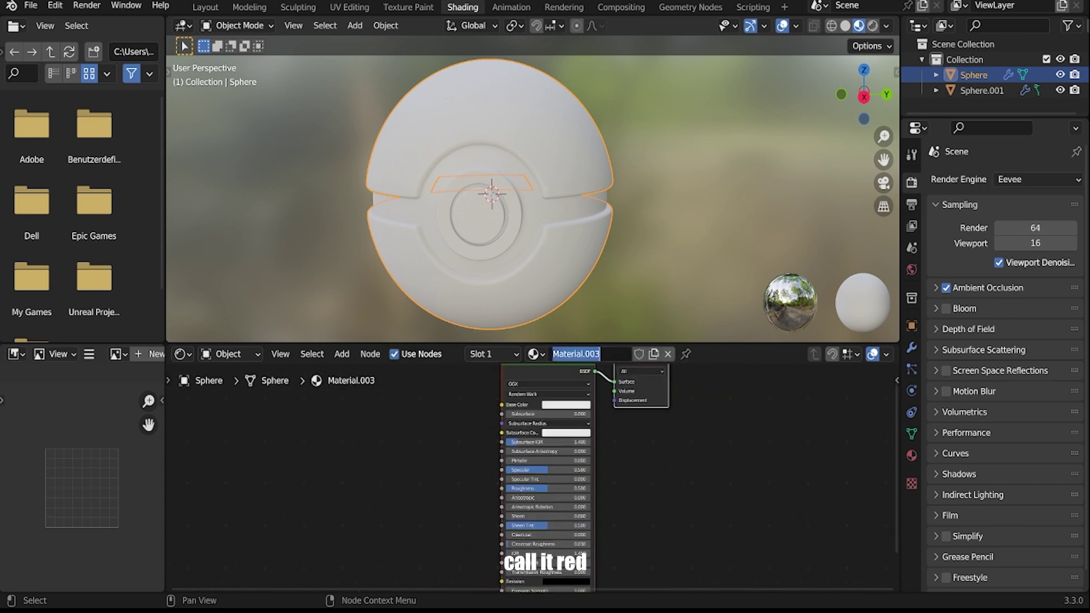
type("red")
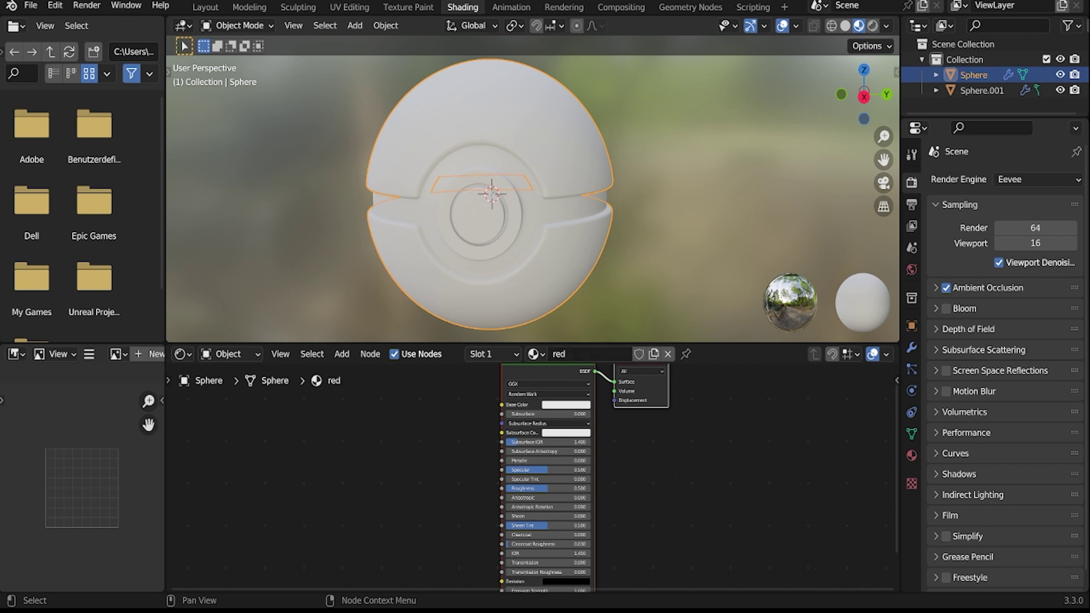
Set the red material's base colour to a fully saturated red
scroll(425, 533, "up", 3)
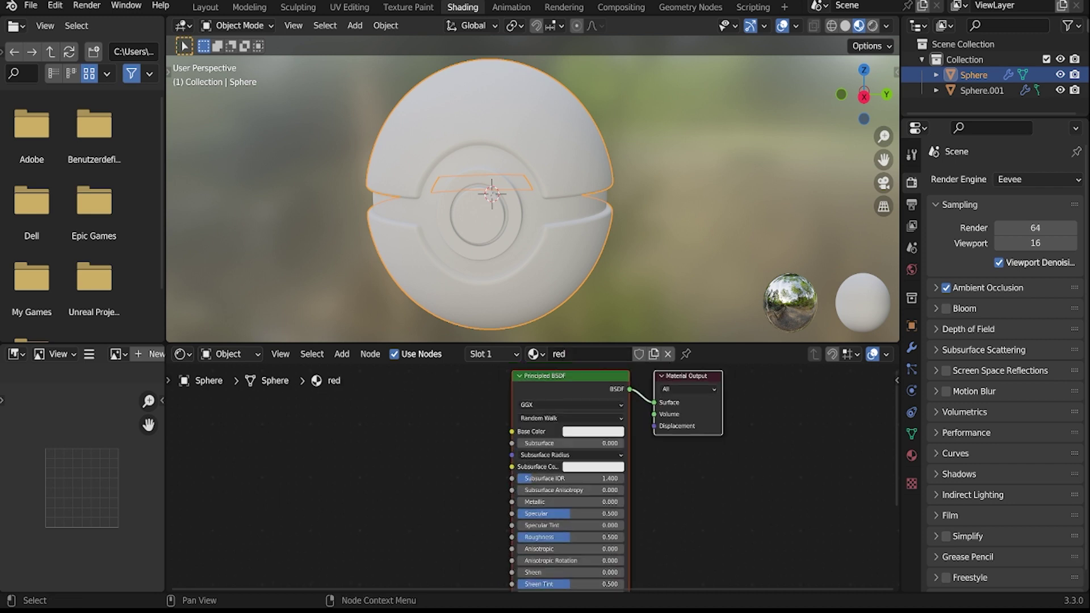
left_click(616, 385)
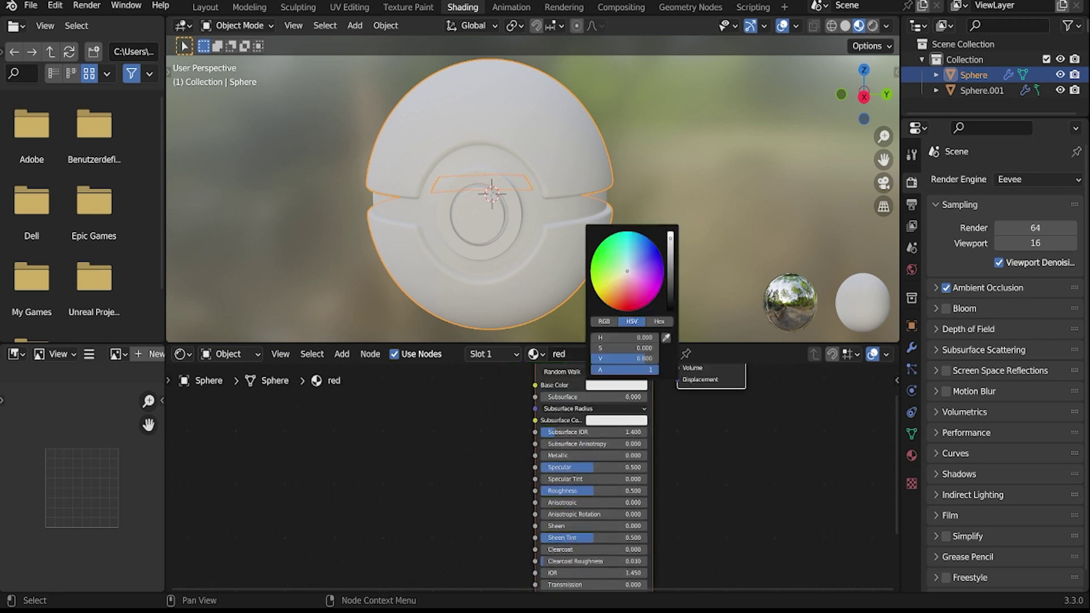
left_click(629, 309)
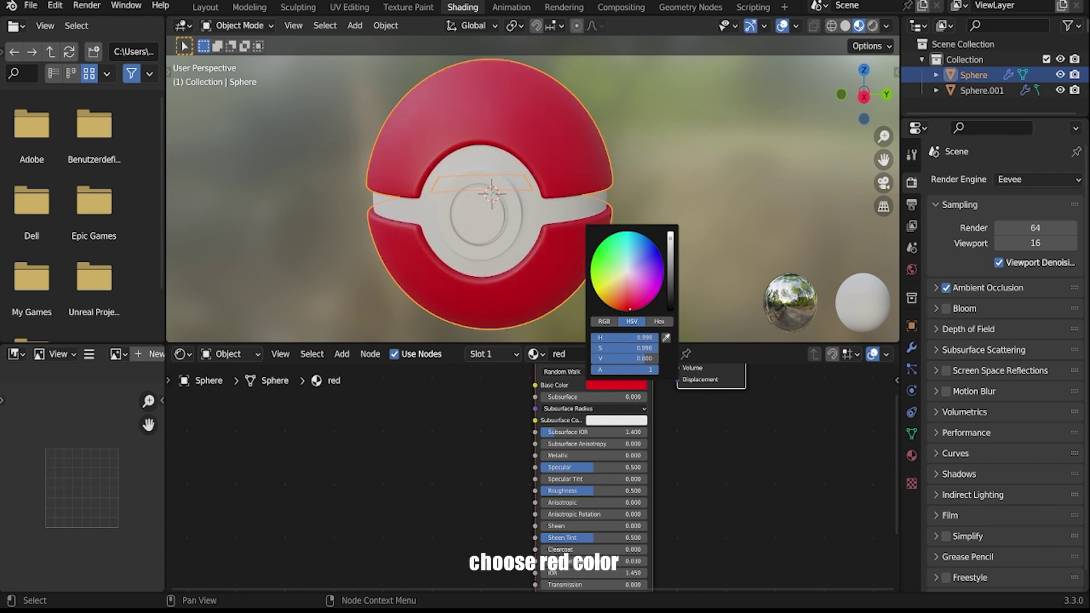
left_click_drag(630, 309, 631, 311)
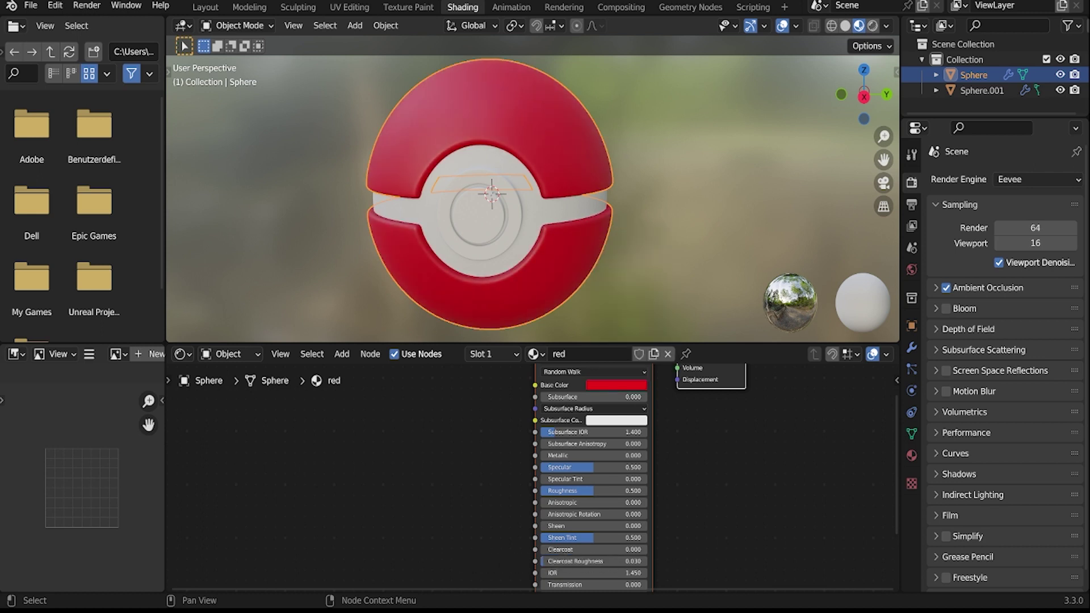
Add a ColorRamp node and place it on the input side of the Principled BSDF
key("shift+a")
left_click(364, 431)
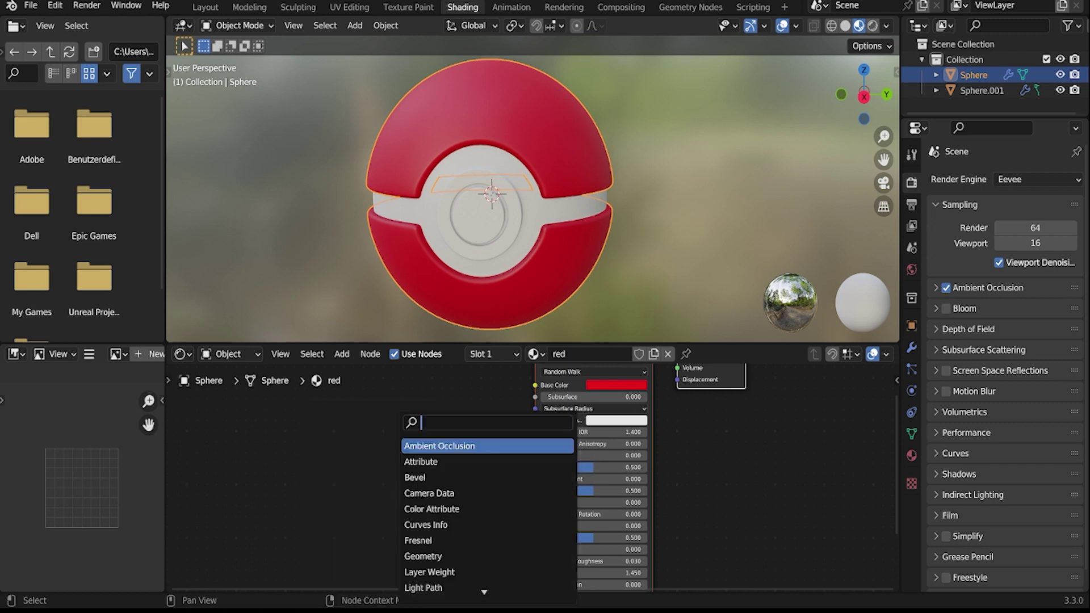
type("coloramp")
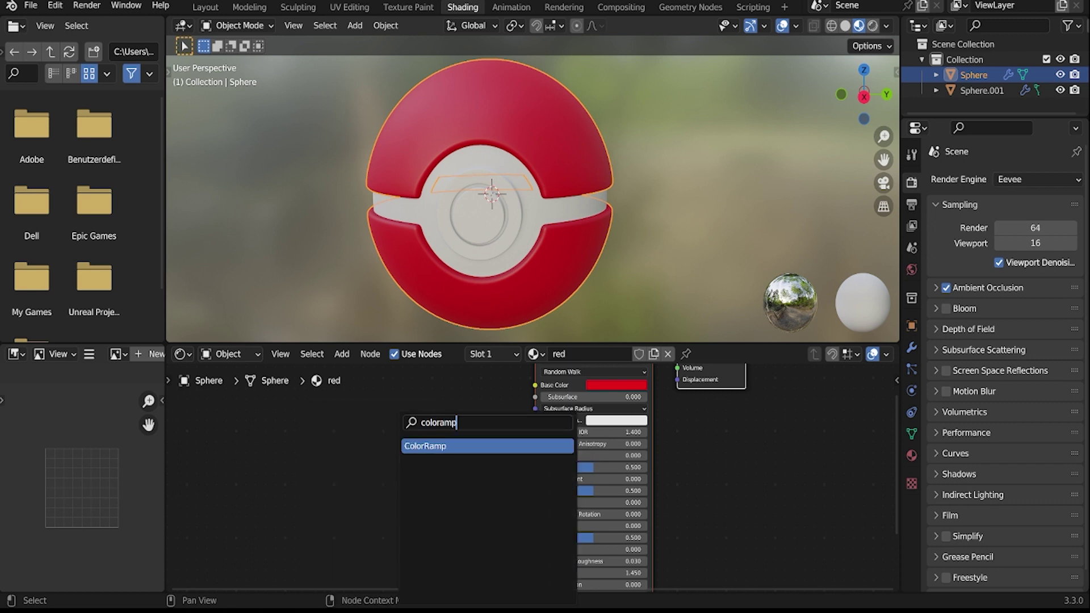
key("Return")
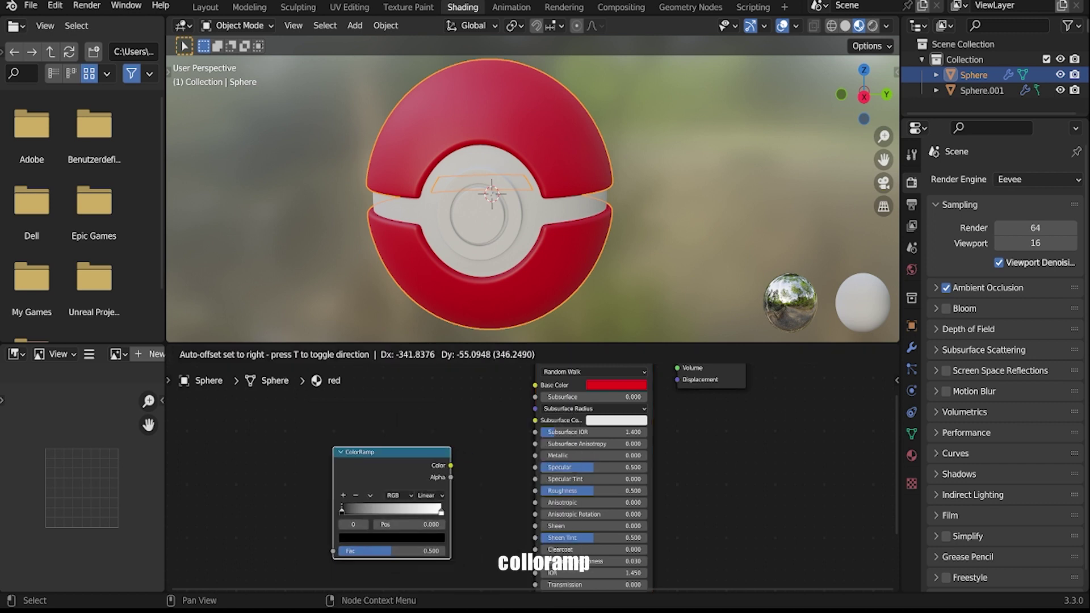
left_click(328, 448)
middle_click_drag(328, 448, 376, 417)
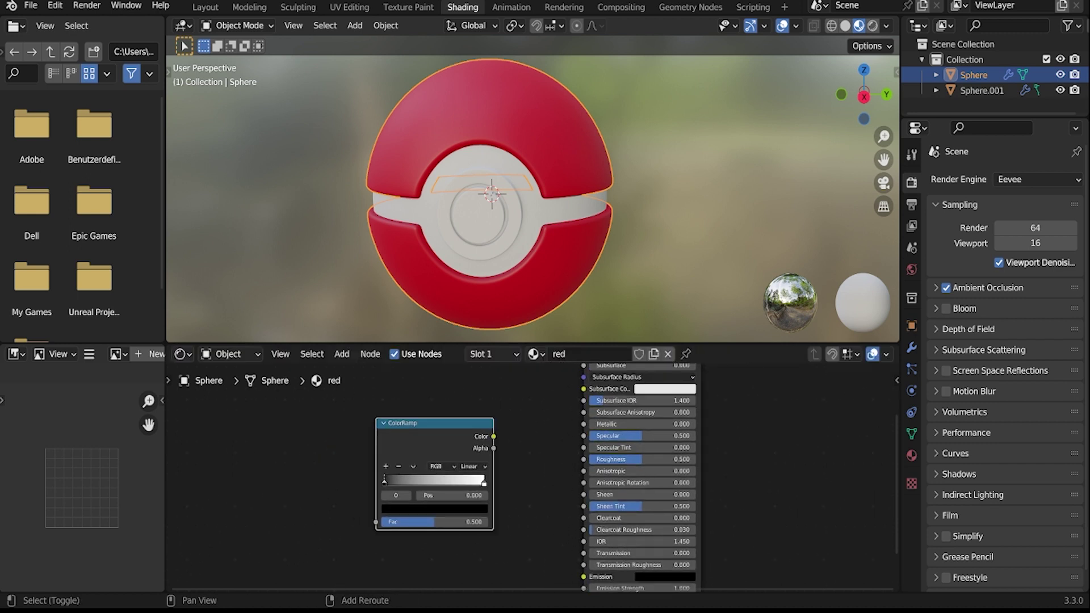
Duplicate the ColorRamp node and place the copy directly above the original
key("shift+d")
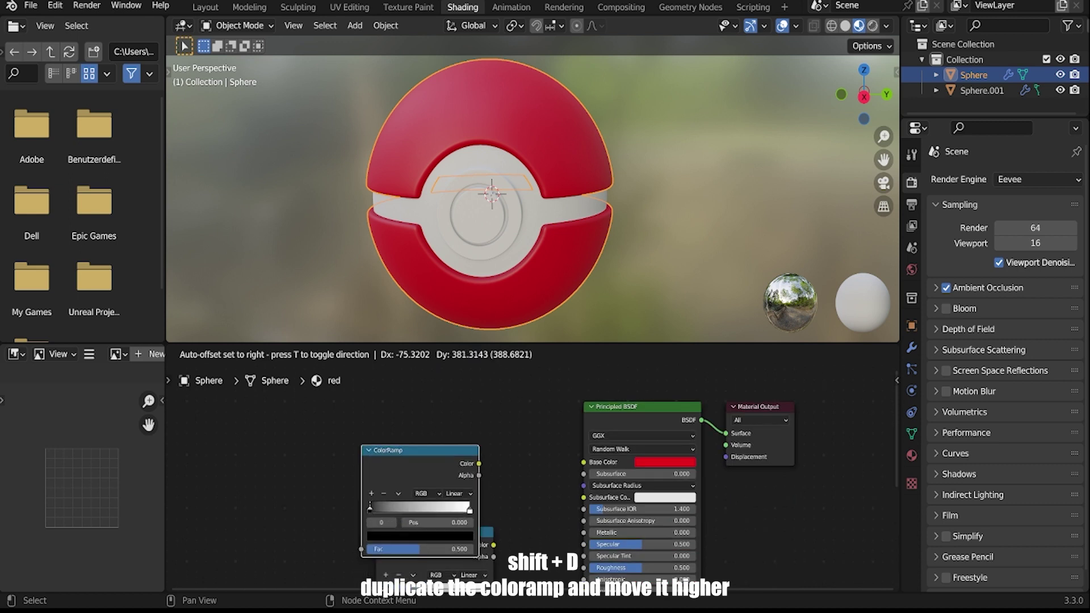
key("Return")
key("g")
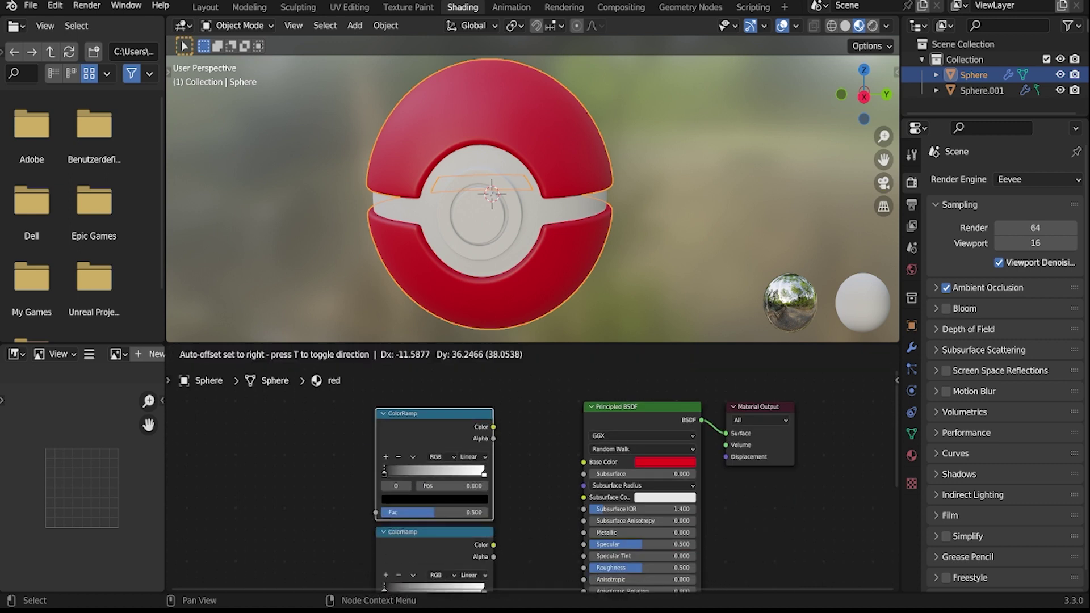
left_click(435, 443)
middle_click_drag(435, 443, 463, 370)
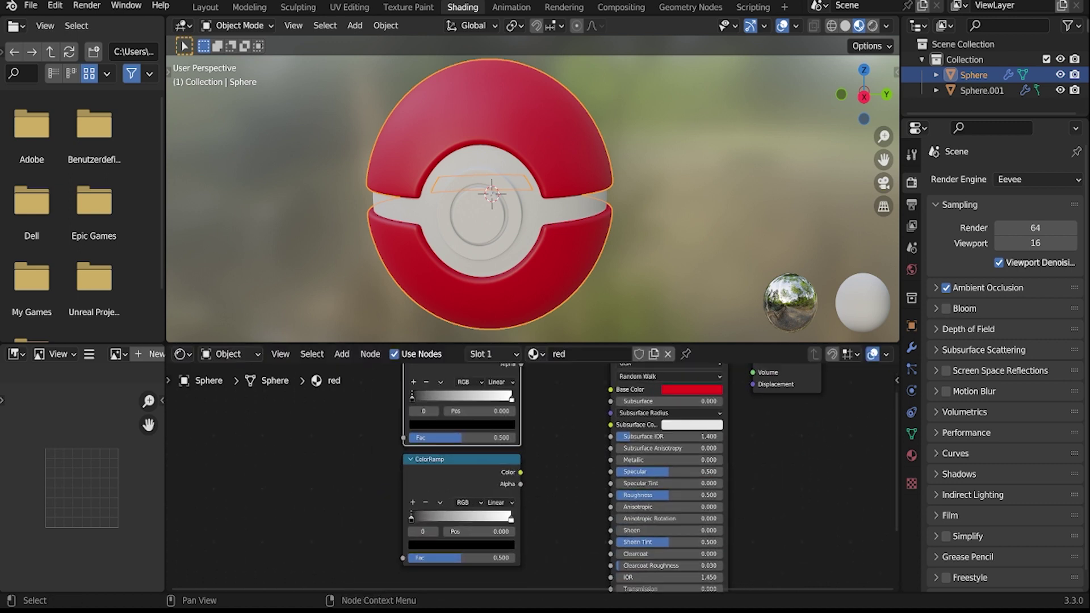
Connect the lower ColorRamp's Color output to Roughness and the upper ColorRamp's Color output to Metallic on the Principled BSDF
left_click_drag(520, 472, 534, 463)
left_click_drag(601, 486, 610, 496)
middle_click_drag(611, 495, 587, 527)
left_click_drag(498, 383, 507, 379)
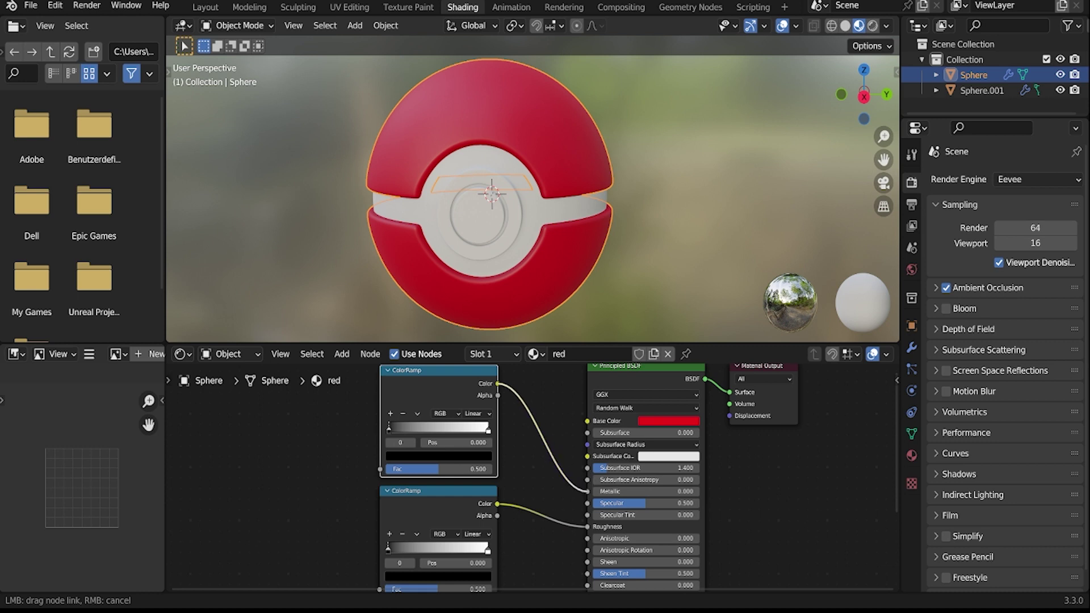
left_click_drag(587, 491, 588, 491)
Add a Noise Texture node and place it on the input side of the lower ColorRamp
middle_click_drag(588, 491, 703, 419)
key("shift+a")
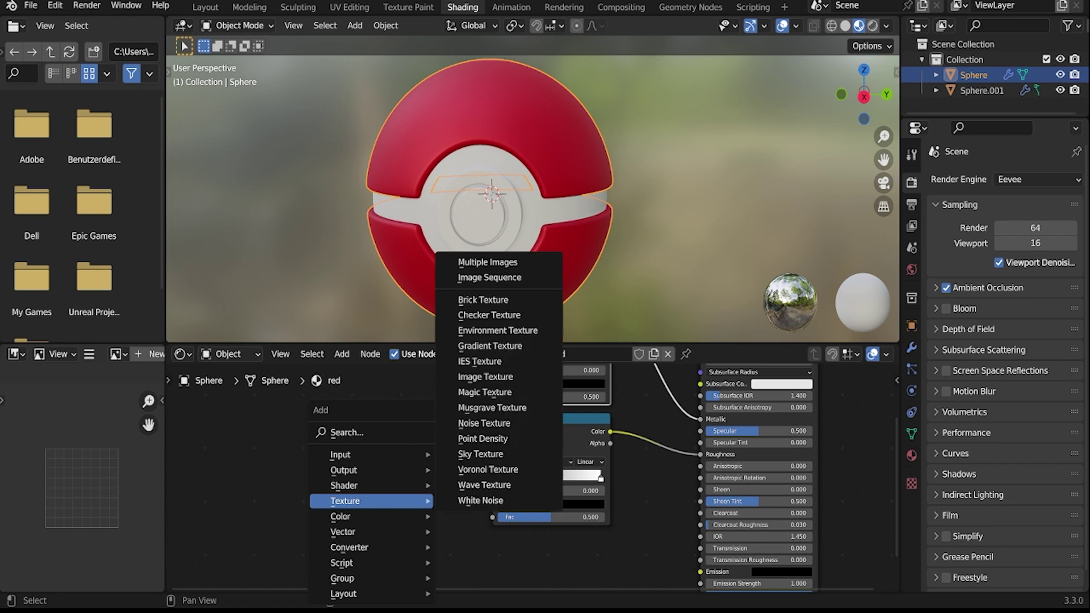
left_click(341, 433)
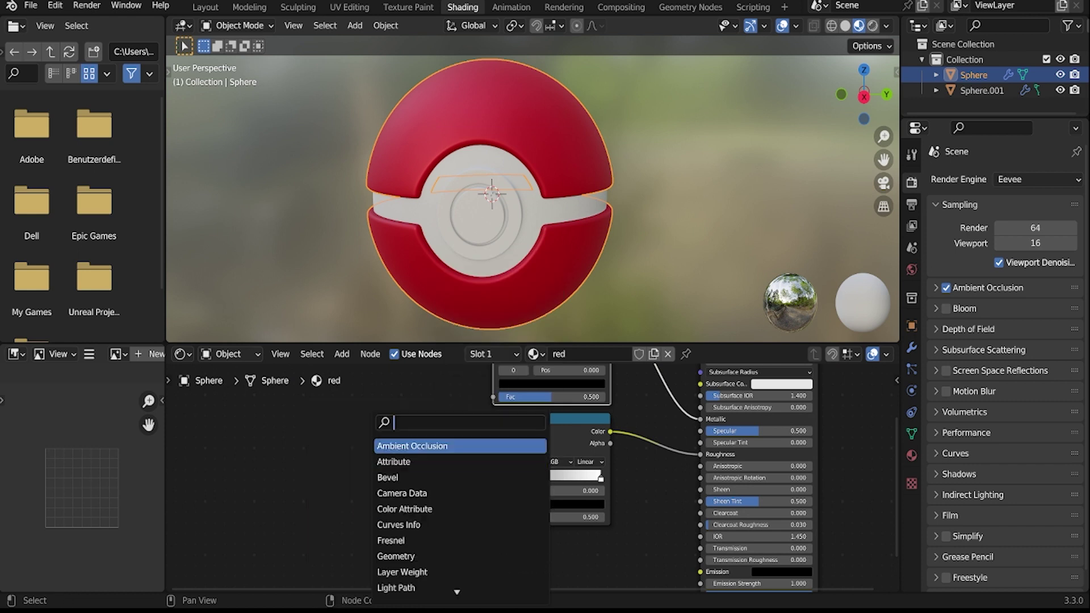
type("nois")
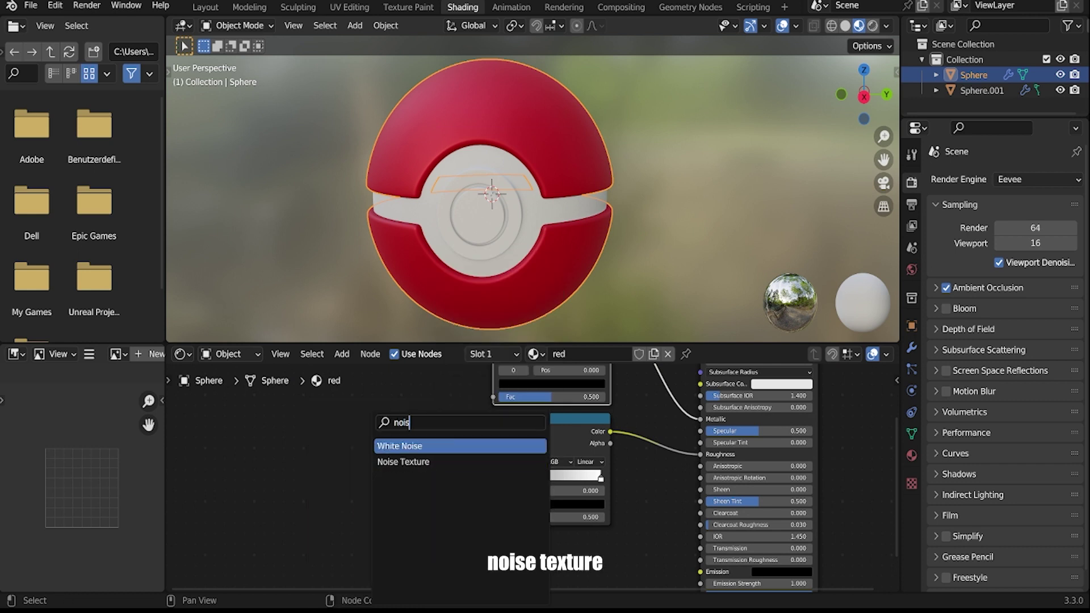
left_click(403, 462)
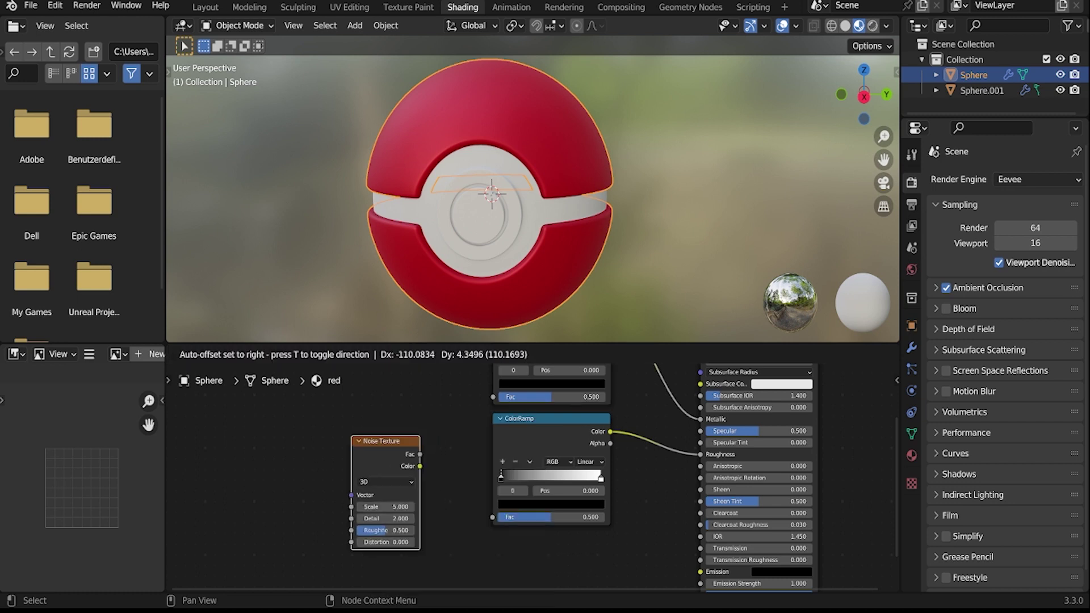
left_click(378, 448)
Connect the Noise Texture's Color output to the lower ColorRamp's Fac and set its scale to 4, detail to 13 and roughness to 0.8
left_click_drag(413, 459, 460, 482)
left_click_drag(493, 516, 493, 517)
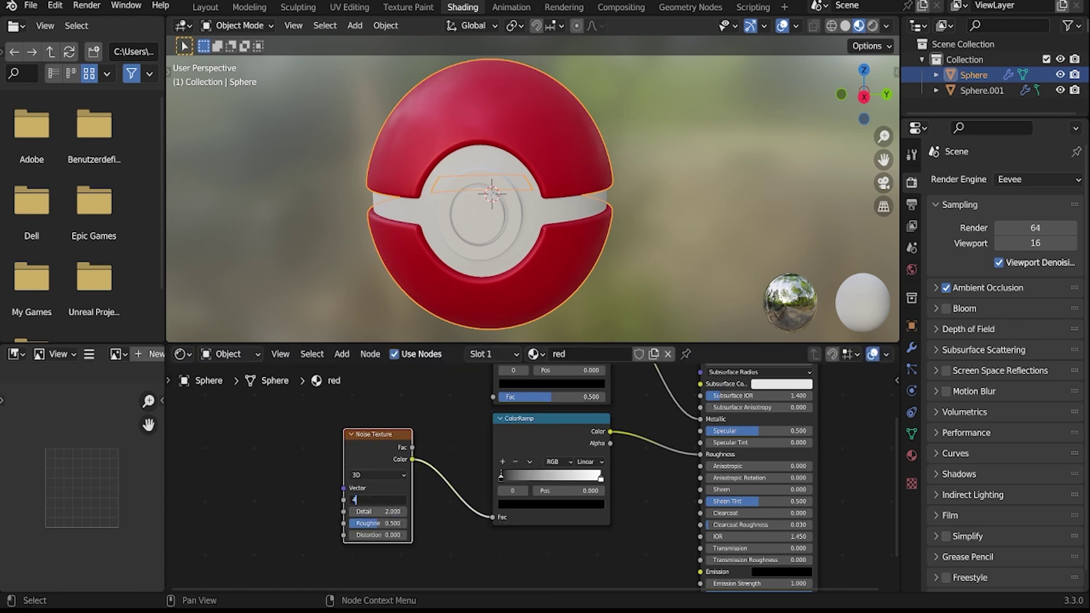
key("Return")
left_click(378, 512)
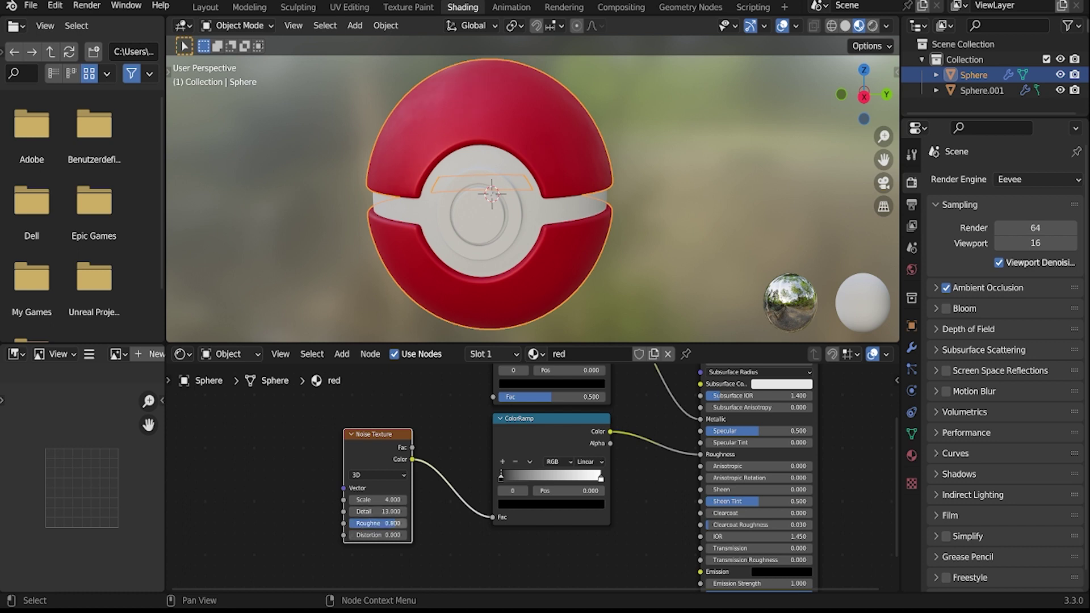
Move the lower ColorRamp's black stop to about 0.3 and the upper ColorRamp's white stop to about 0.75
middle_click_drag(443, 482, 400, 528)
left_click_drag(461, 520, 478, 521)
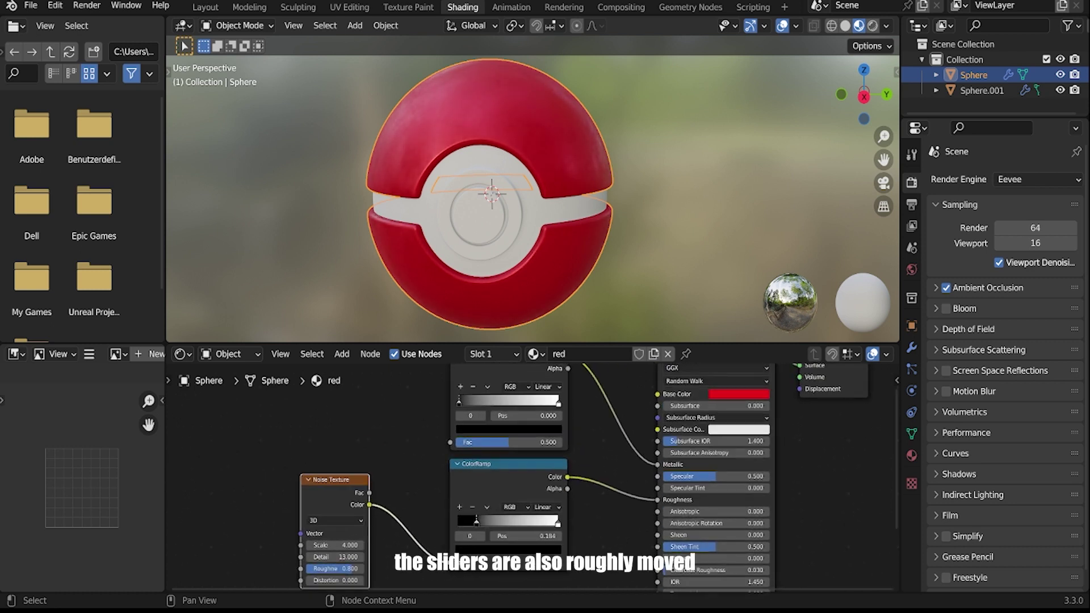
left_click_drag(558, 402, 535, 402)
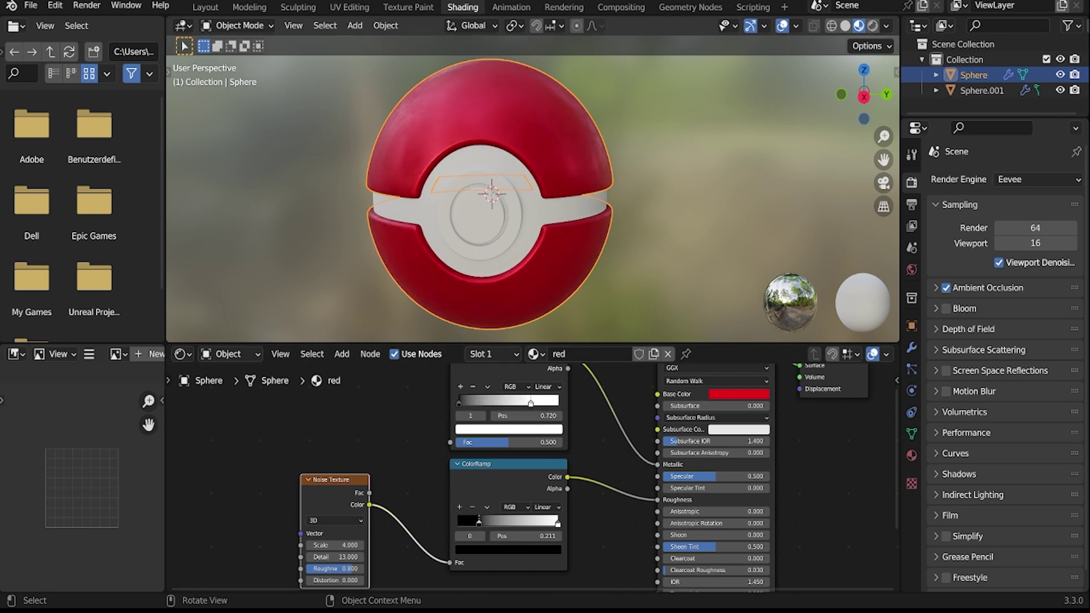
middle_click_drag(511, 244, 487, 259)
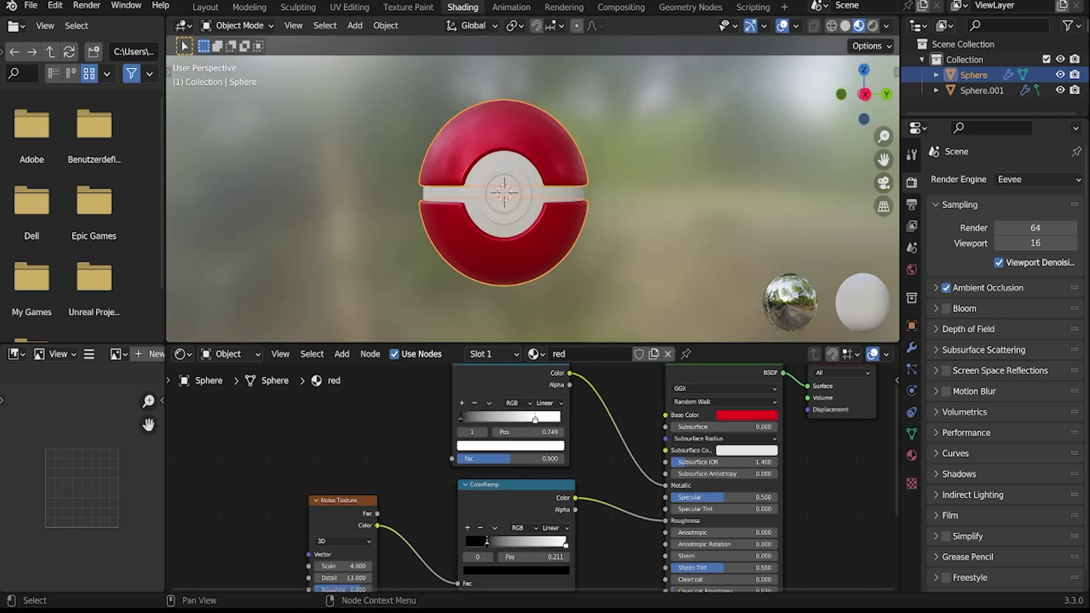
mouse_move(488, 541)
left_mouse_down()
mouse_move(559, 540)
mouse_move(499, 541)
left_mouse_up()
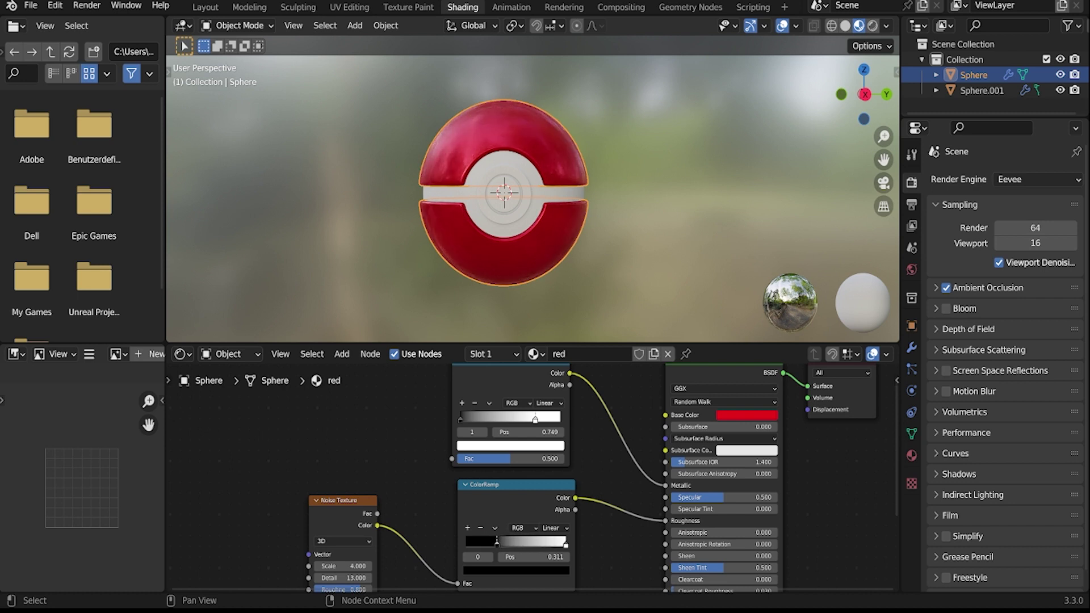
Enter Edit Mode on the outer shell and select all faces of its lower half with X-ray enabled
key("Tab")
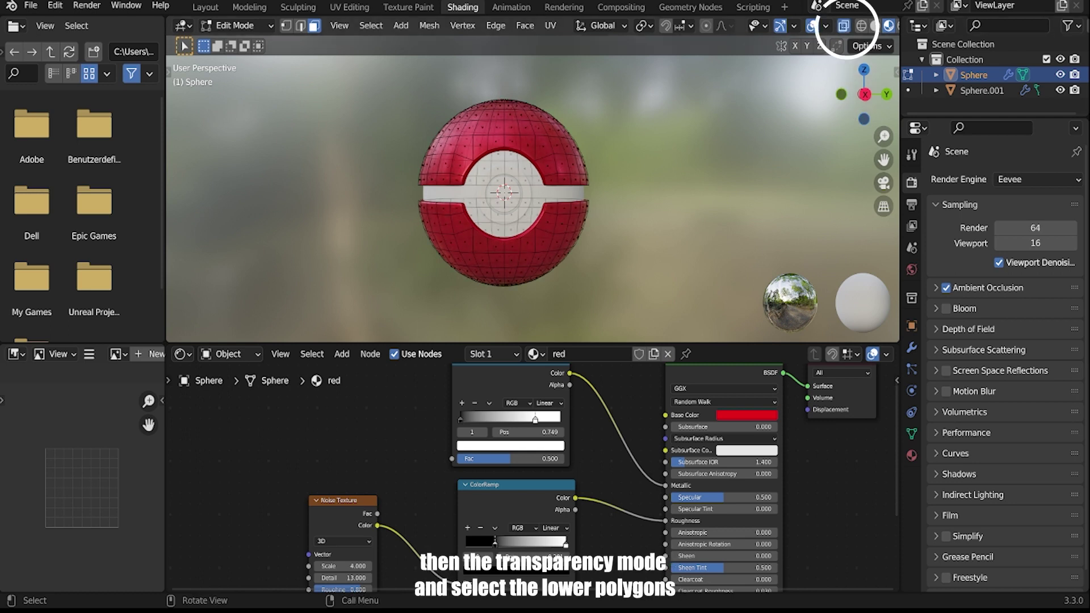
left_click_drag(385, 196, 636, 321)
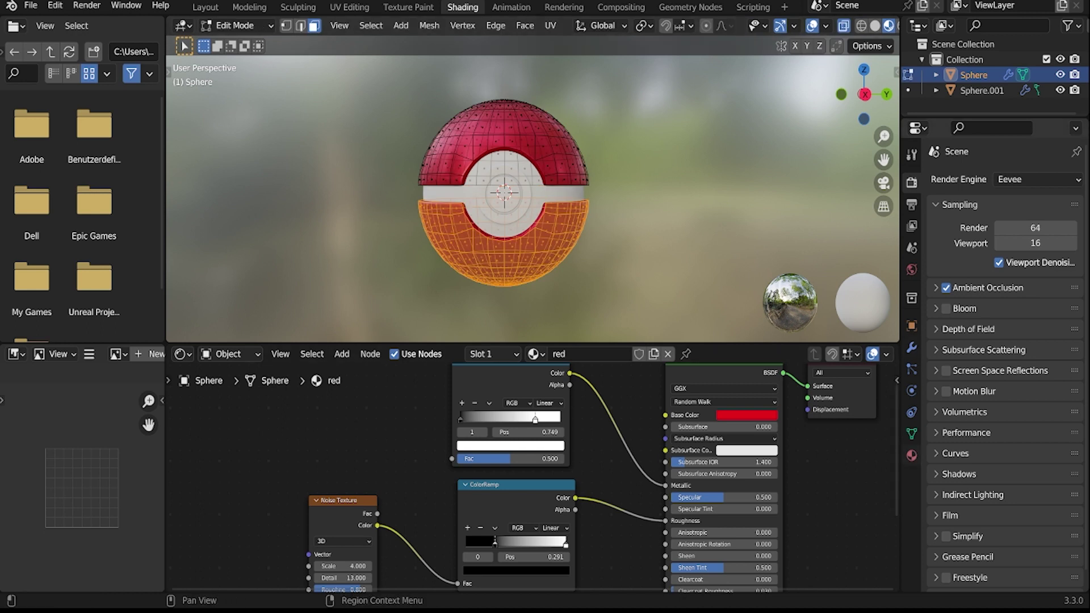
Make a copy of the shell's red material and add a second, empty material slot
left_click(912, 456)
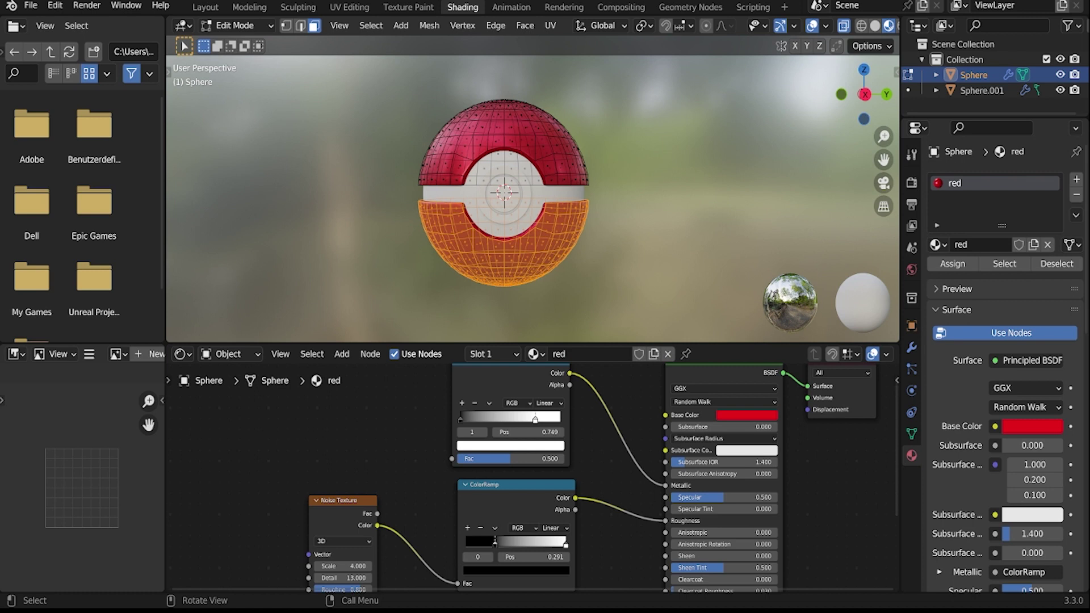
left_click(1034, 245)
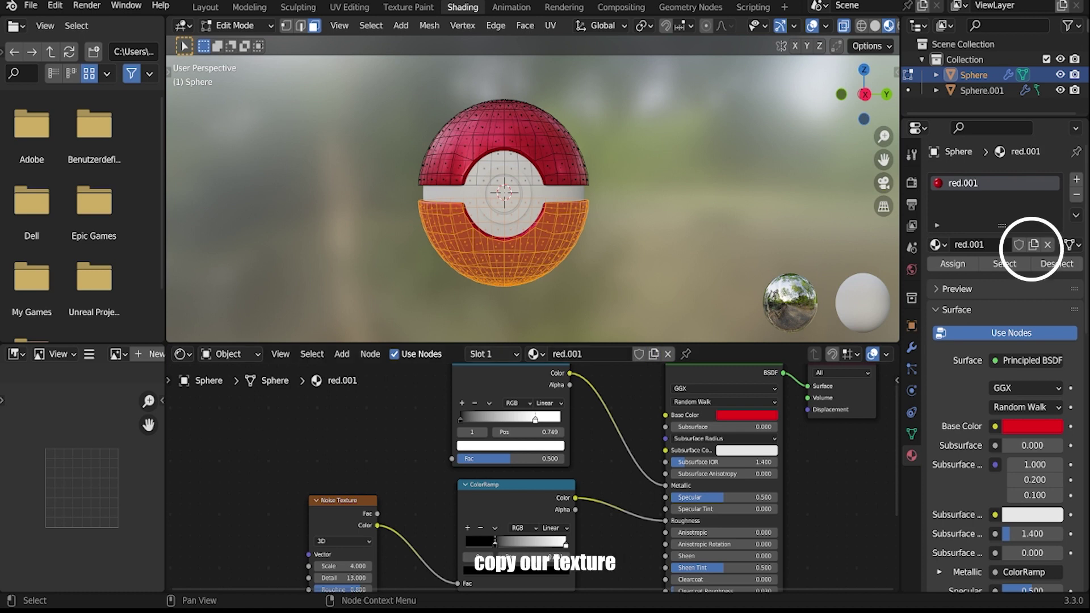
left_click(1076, 179)
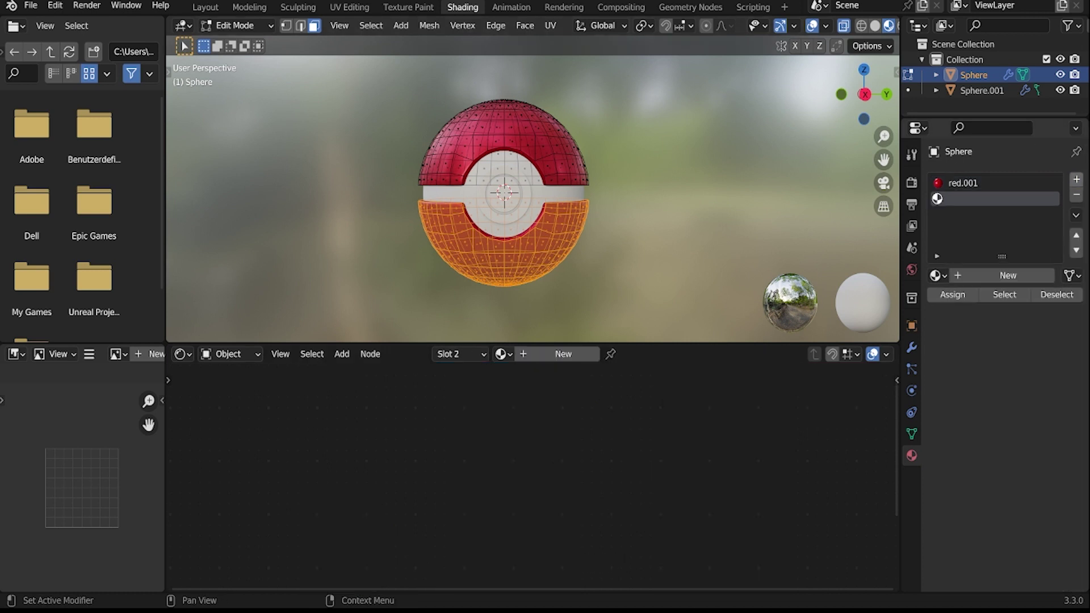
Set the shell's first material slot to the original red material and its second slot to red.001
left_click(988, 183)
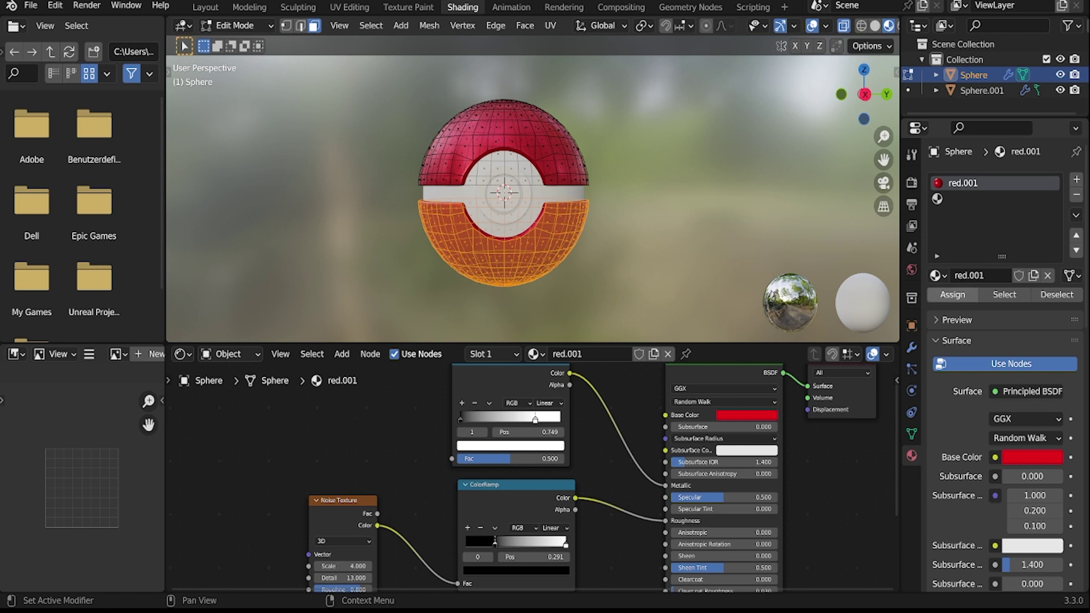
left_click(935, 275)
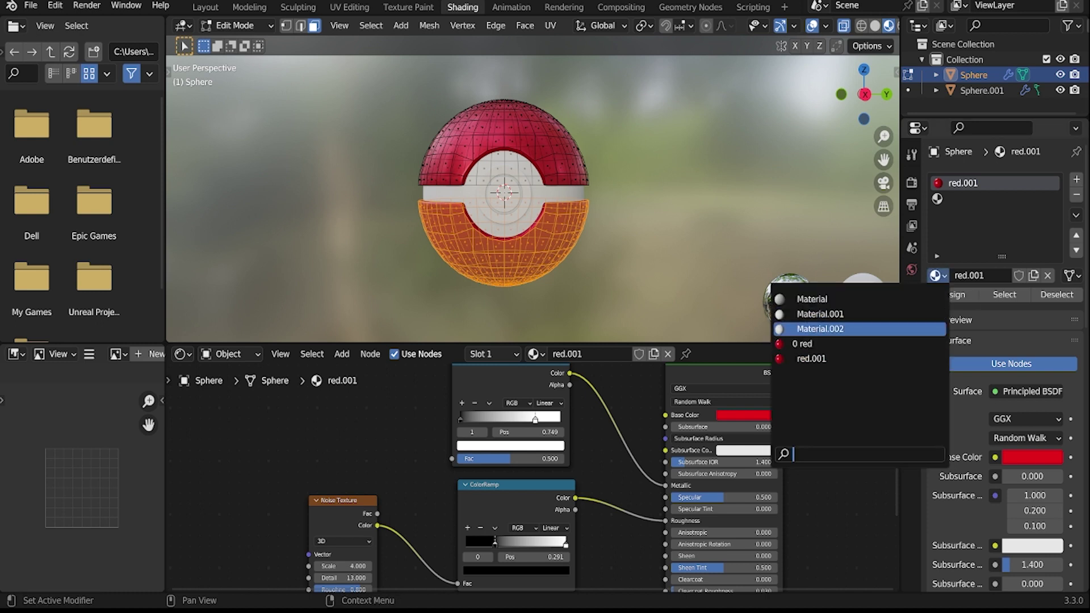
left_click(812, 343)
left_click(993, 198)
left_click(935, 276)
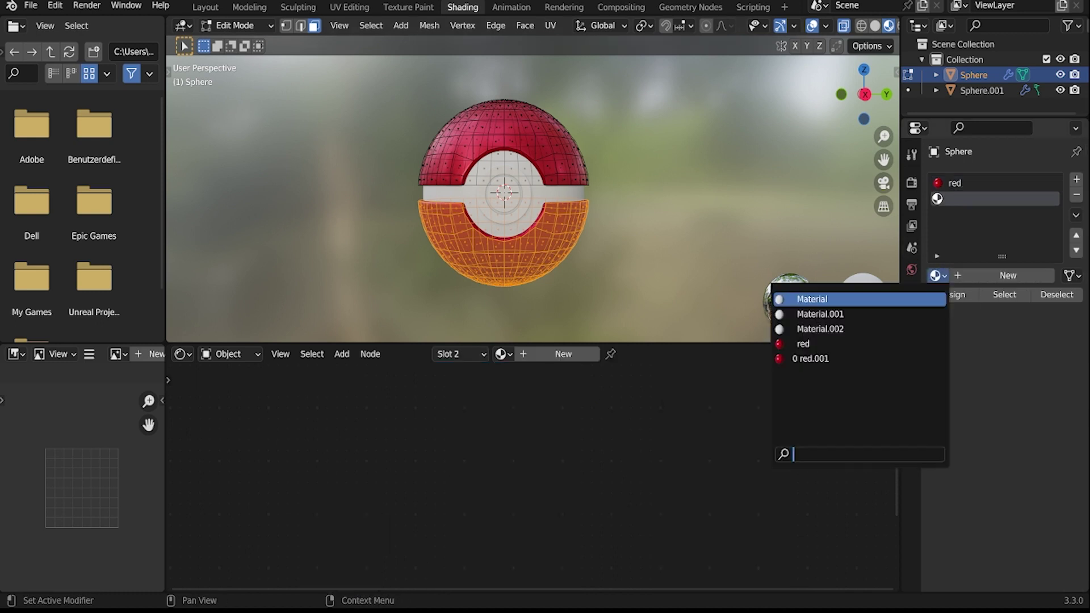
left_click(812, 358)
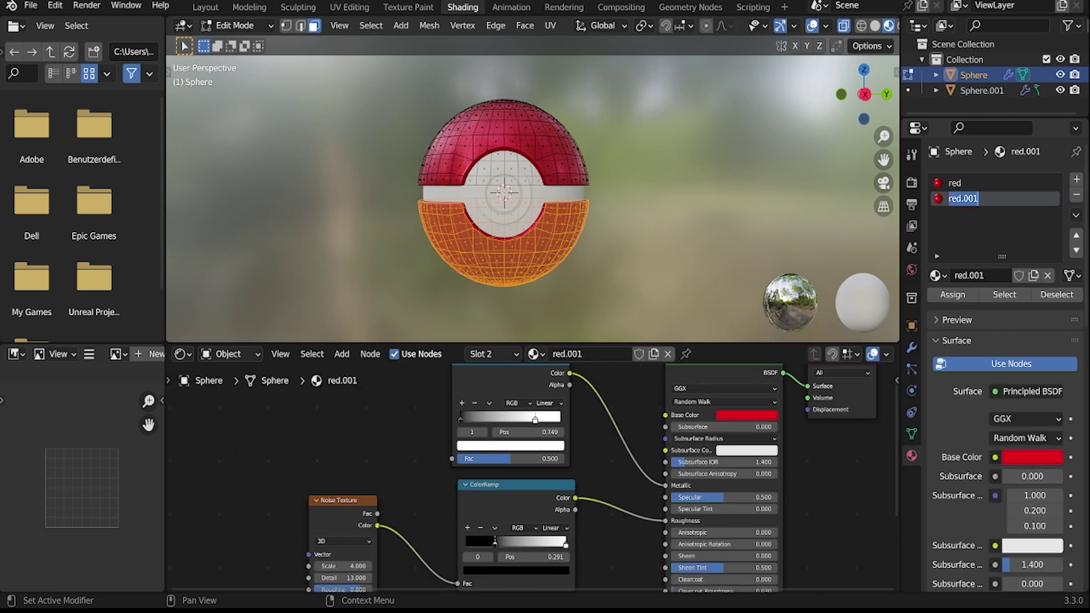
Rename the second slot's material white, assign it to the selected lower-half faces and return to Object Mode
type("white")
key("Return")
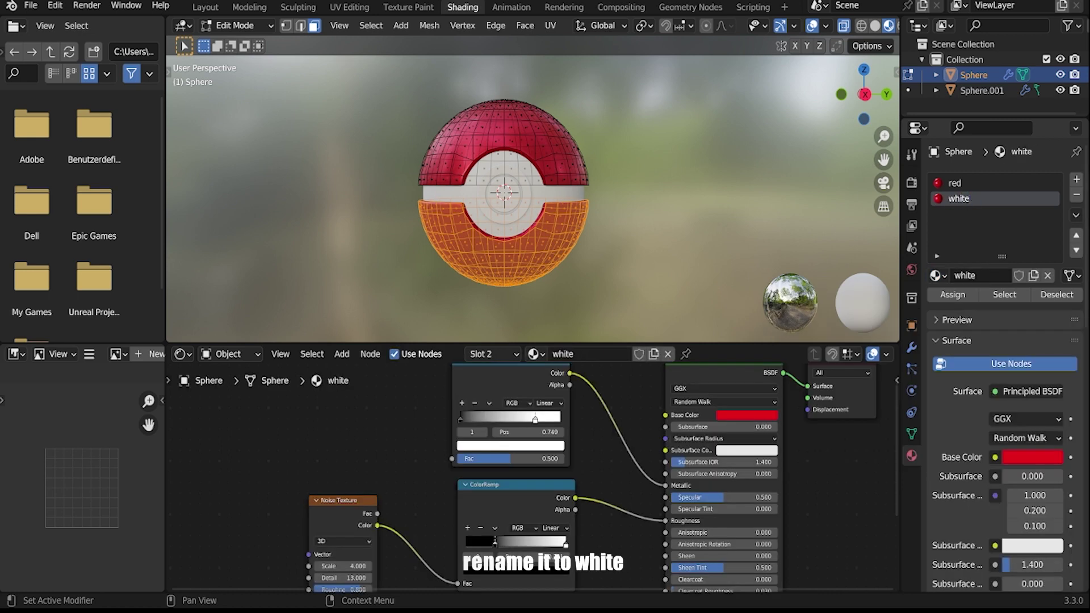
key("Tab")
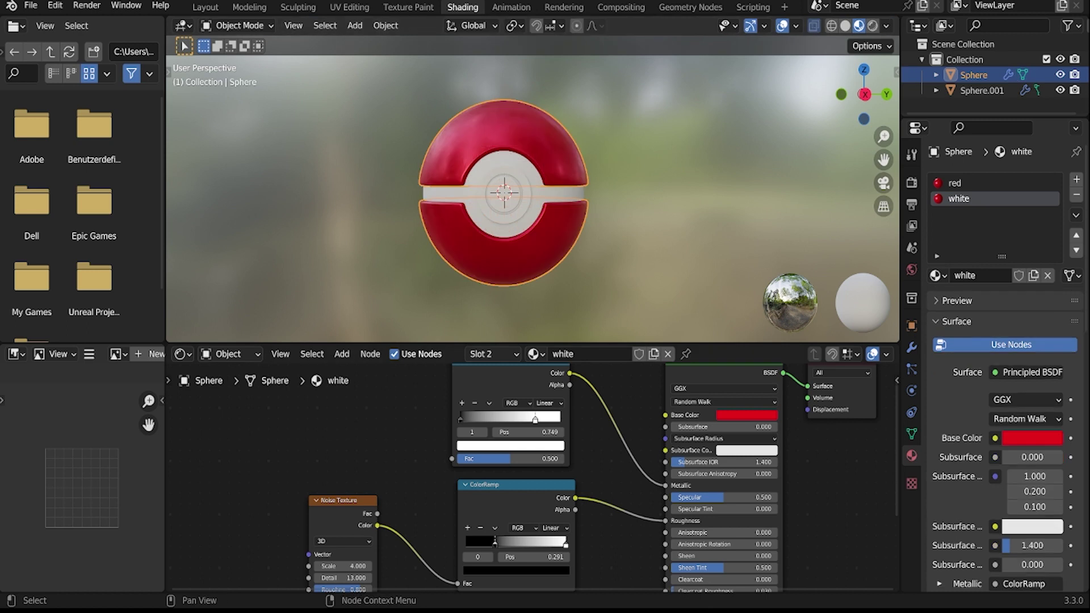
Change the white material's Base Color to white with saturation 0 and value 0.8
left_click(746, 415)
left_click(759, 301)
left_click_drag(767, 368, 719, 379)
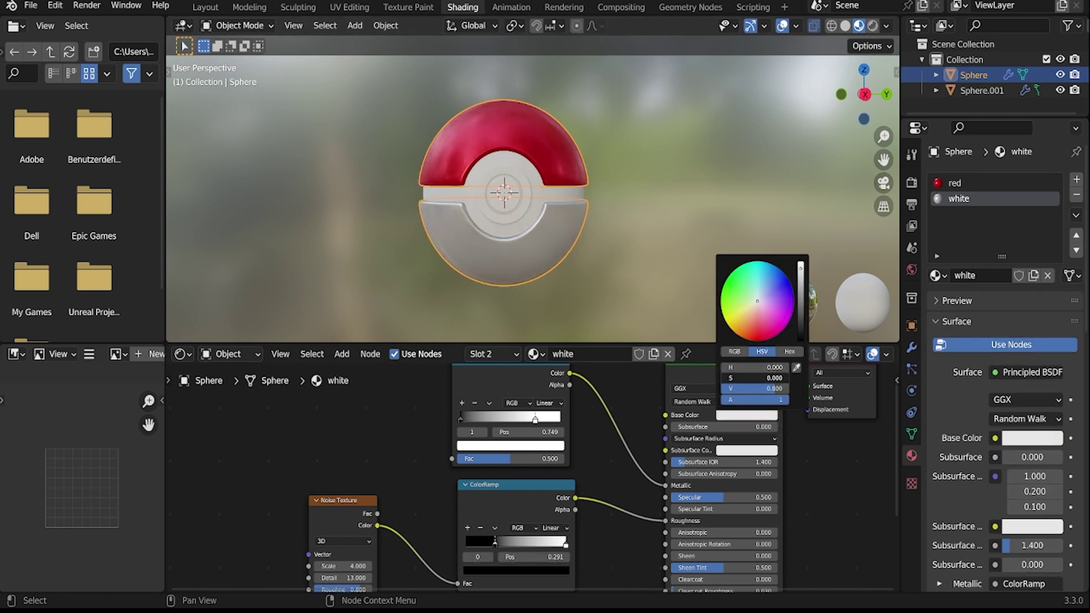
middle_click_drag(641, 244, 616, 227)
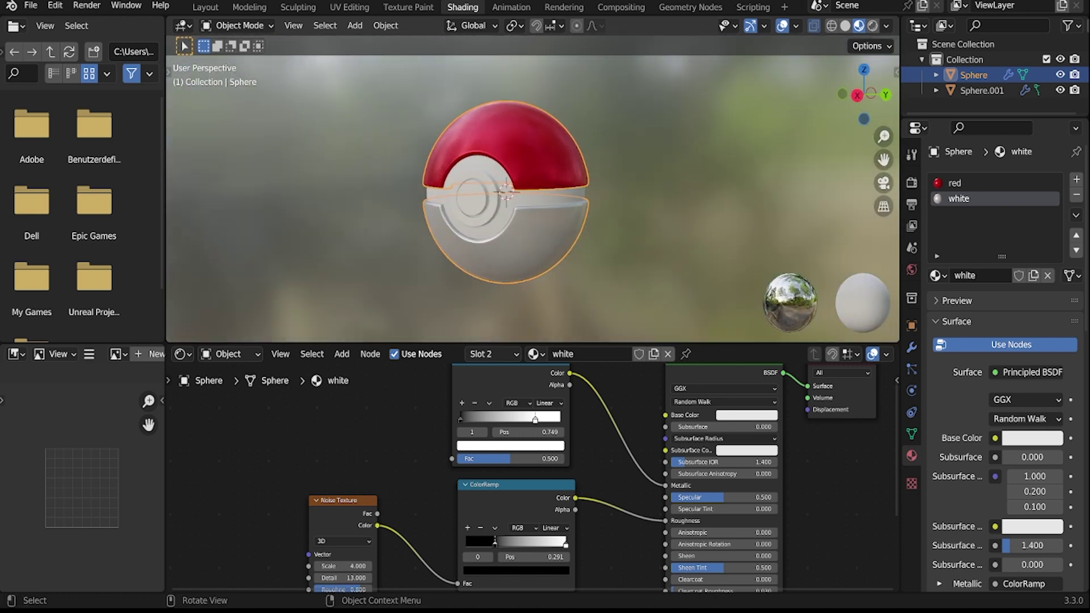
Put a single-user copy of the white material in the inner ball's first slot and rename it black
left_click(482, 208)
middle_click_drag(482, 209, 504, 207)
left_click(972, 183)
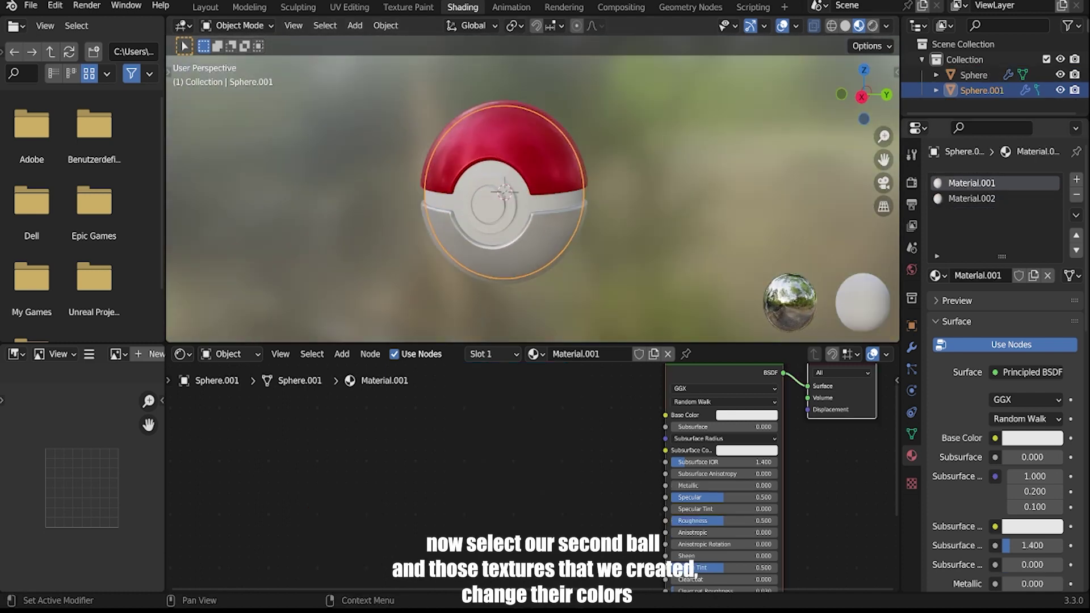
left_click(937, 276)
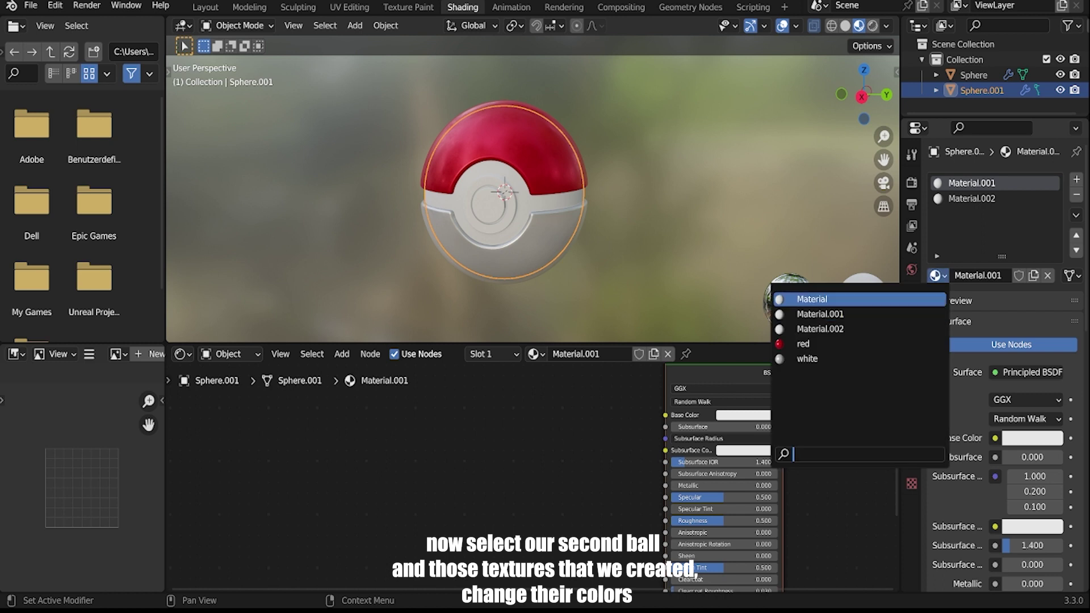
left_click(806, 359)
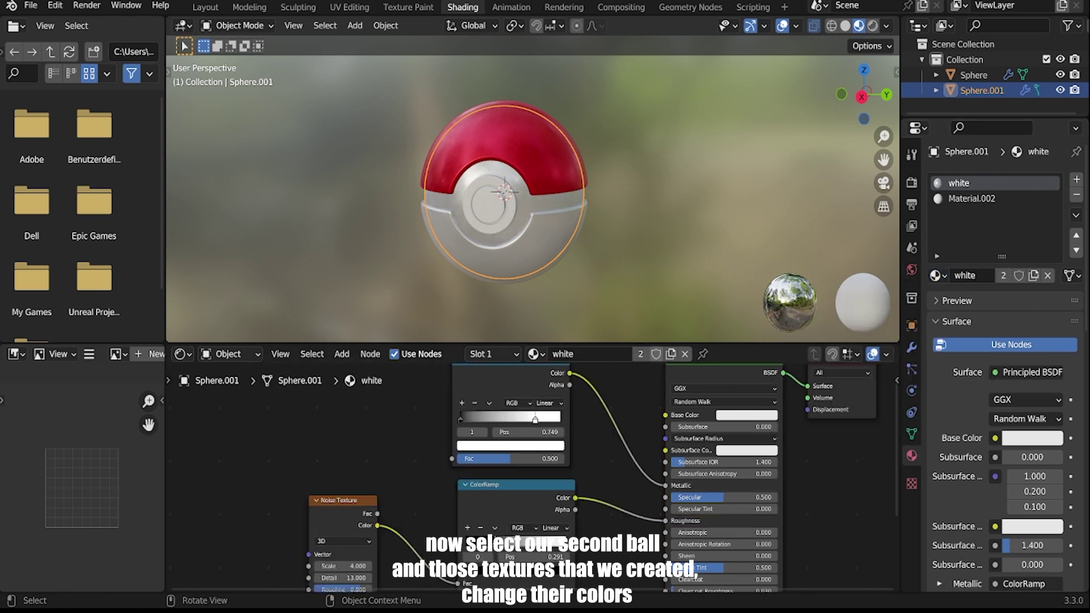
left_click(670, 354)
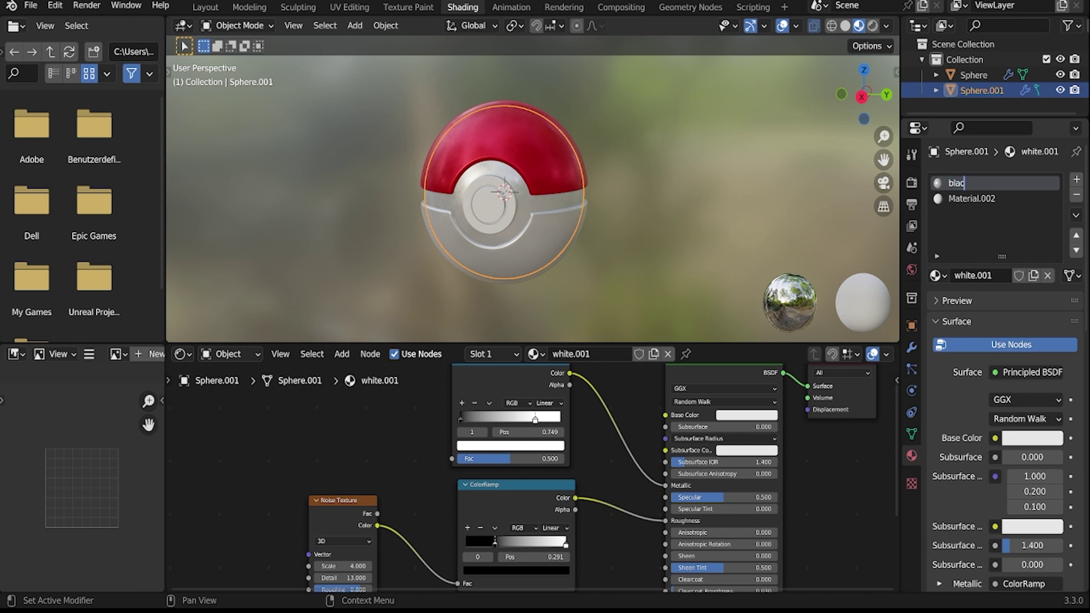
type("black")
key("Return")
Darken the black material's Base Color to full black
left_click(971, 198)
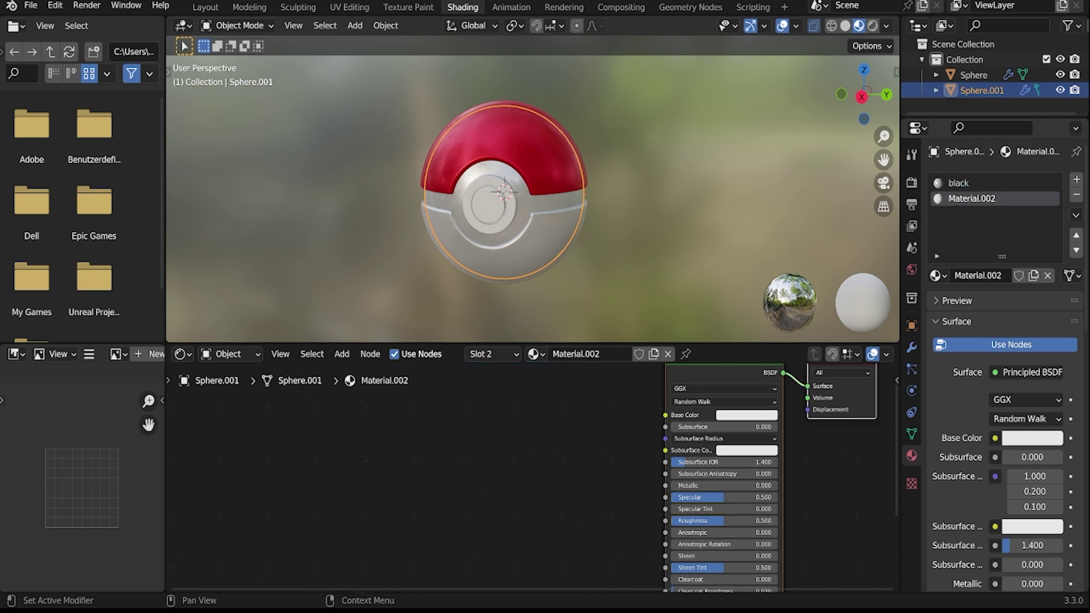
left_click(971, 183)
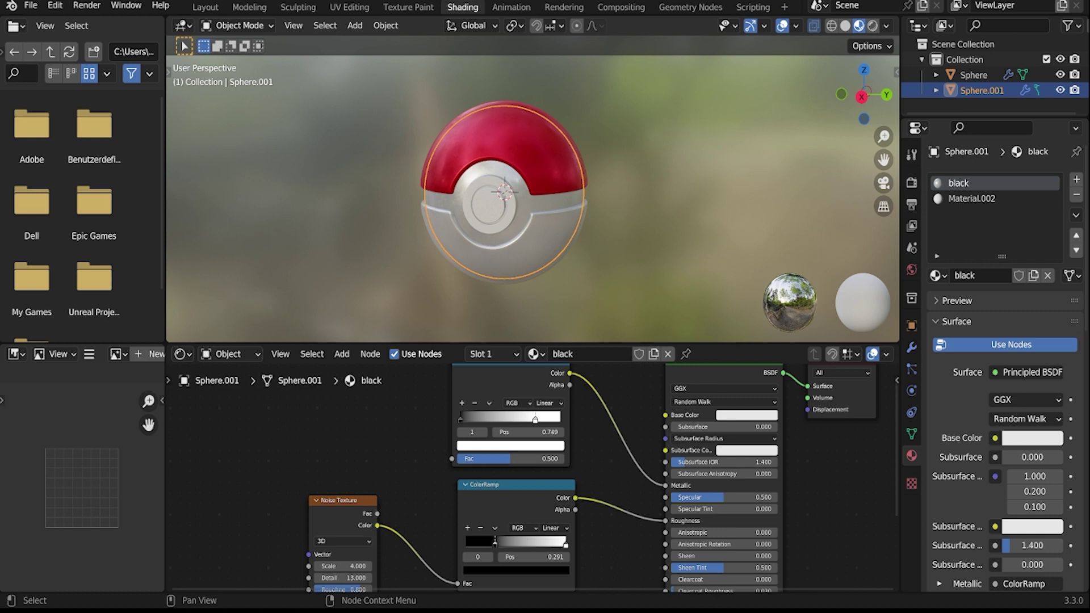
left_click(746, 415)
left_click_drag(801, 269, 801, 341)
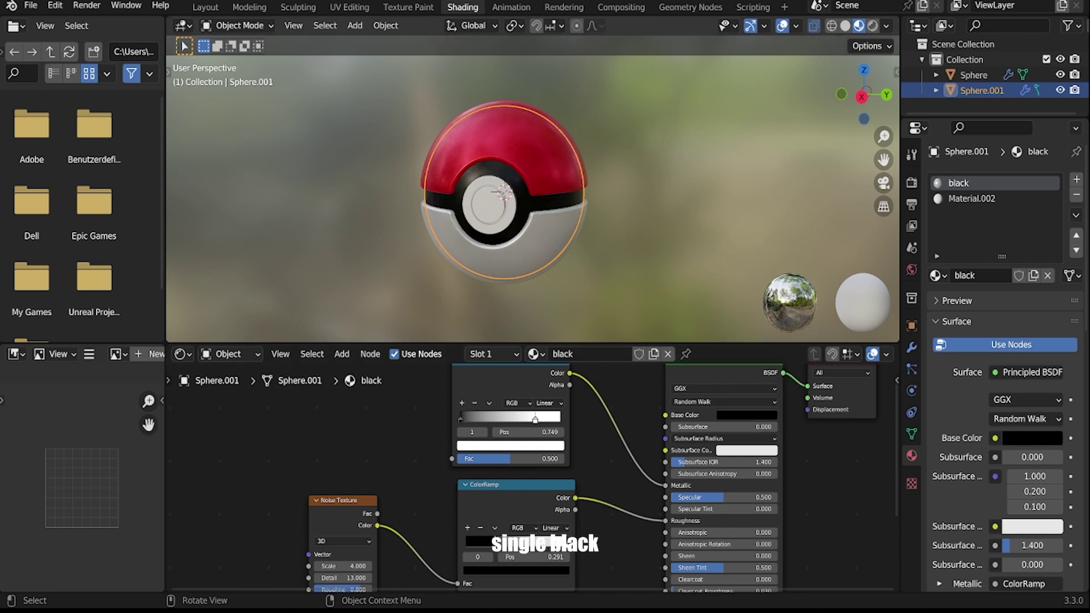
Replace Material.002 in the inner ball's second slot with the existing white material
left_click(972, 198)
left_click(935, 276)
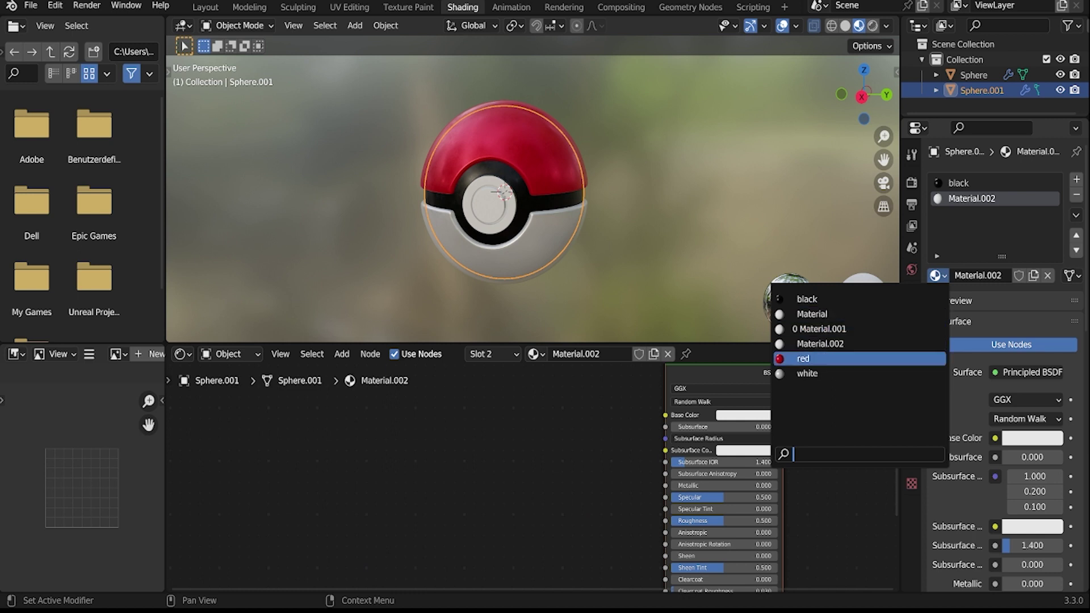
left_click(808, 374)
middle_click_drag(568, 228, 619, 242)
Select the outer shell and make its red material slot active
left_click(653, 221)
left_click(542, 238)
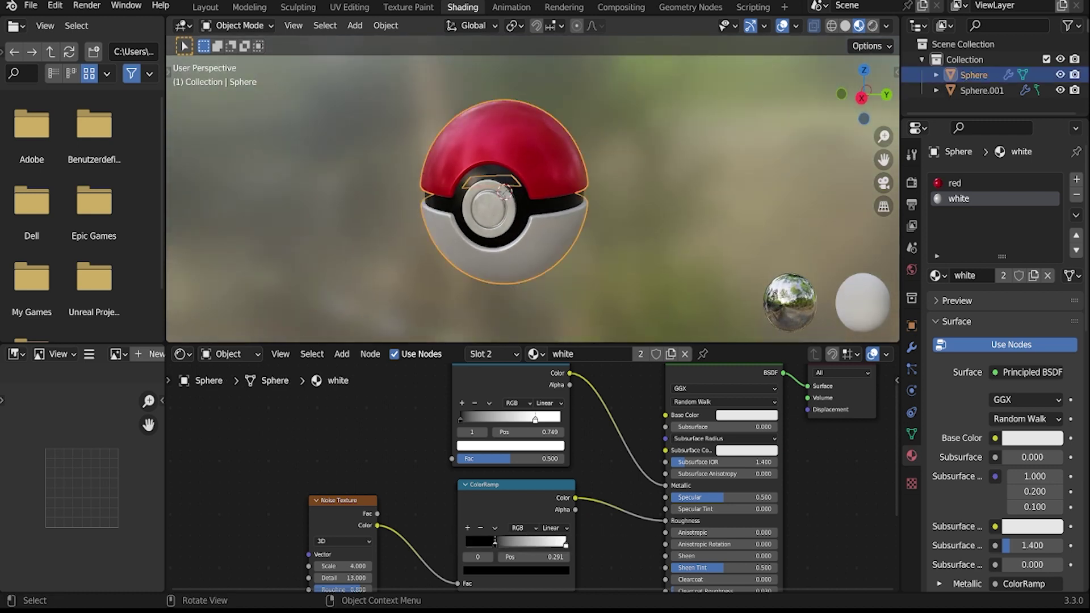
left_click(971, 183)
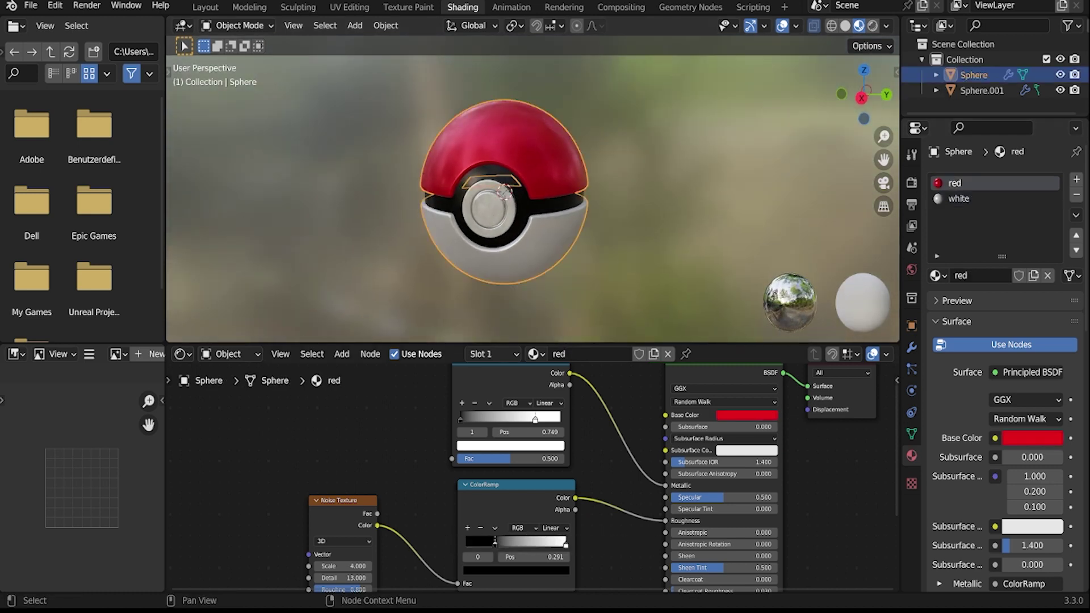